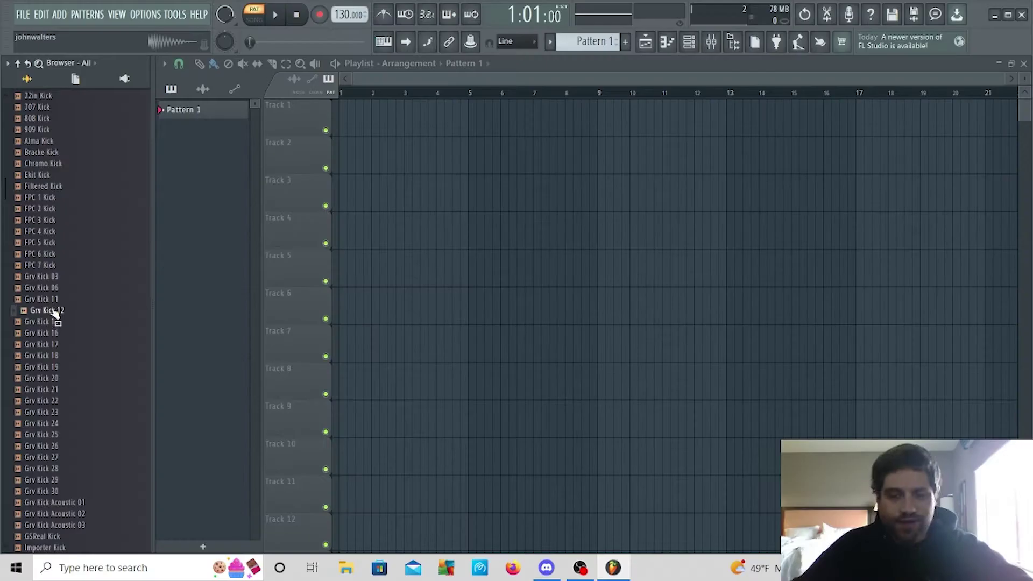
- Place a Grv Kick 12 kick and four Alum Snare 2 hits on Track 5
{"action": "left_click_drag", "start_coordinate": [49, 310], "coordinate": [428, 210]}
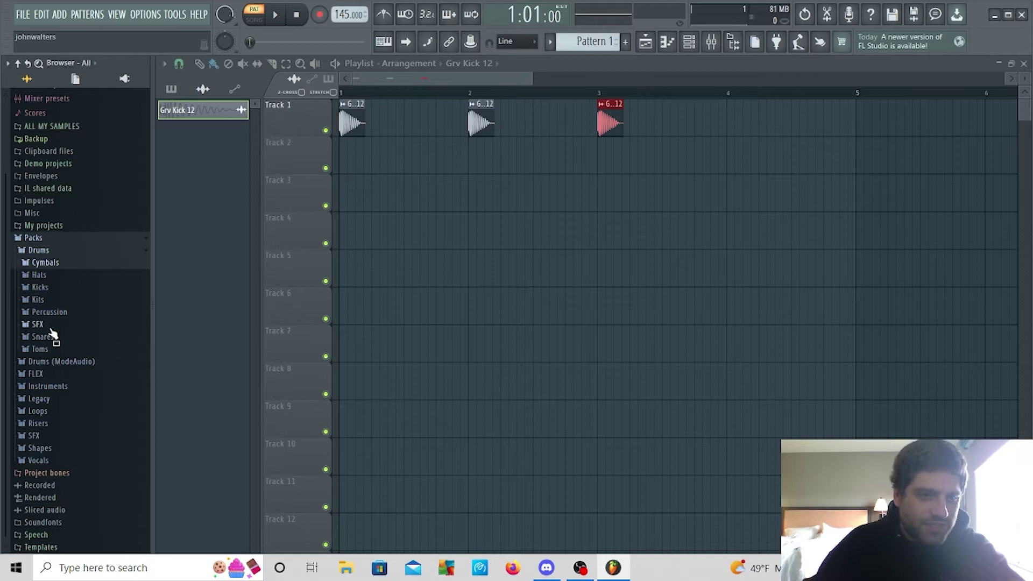
{"action": "left_click", "coordinate": [44, 335]}
{"action": "left_click", "coordinate": [59, 428]}
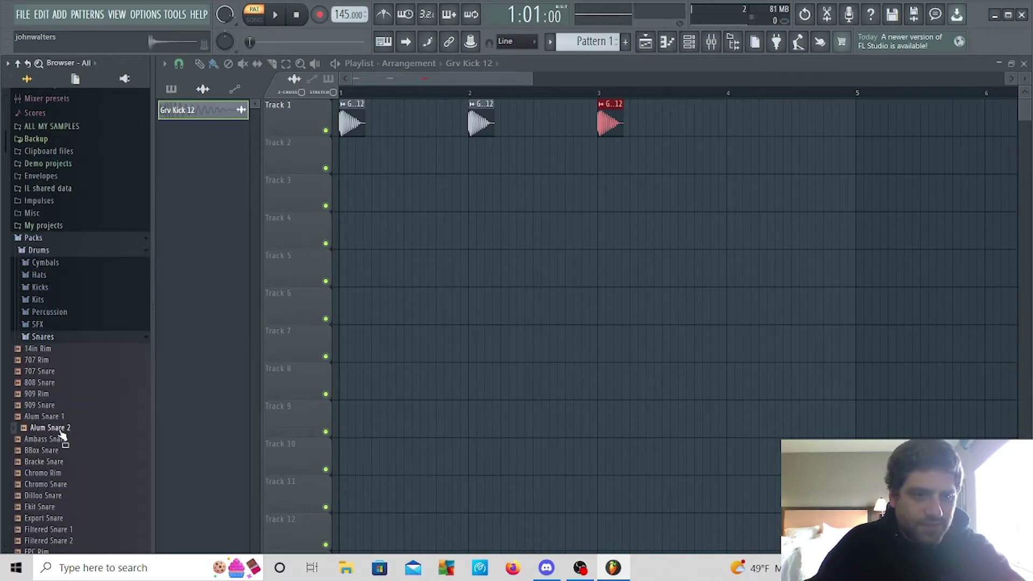
{"action": "mouse_move", "coordinate": [62, 436]}
{"action": "left_mouse_down"}
{"action": "mouse_move", "coordinate": [461, 289]}
{"action": "mouse_move", "coordinate": [410, 272]}
{"action": "left_mouse_up"}
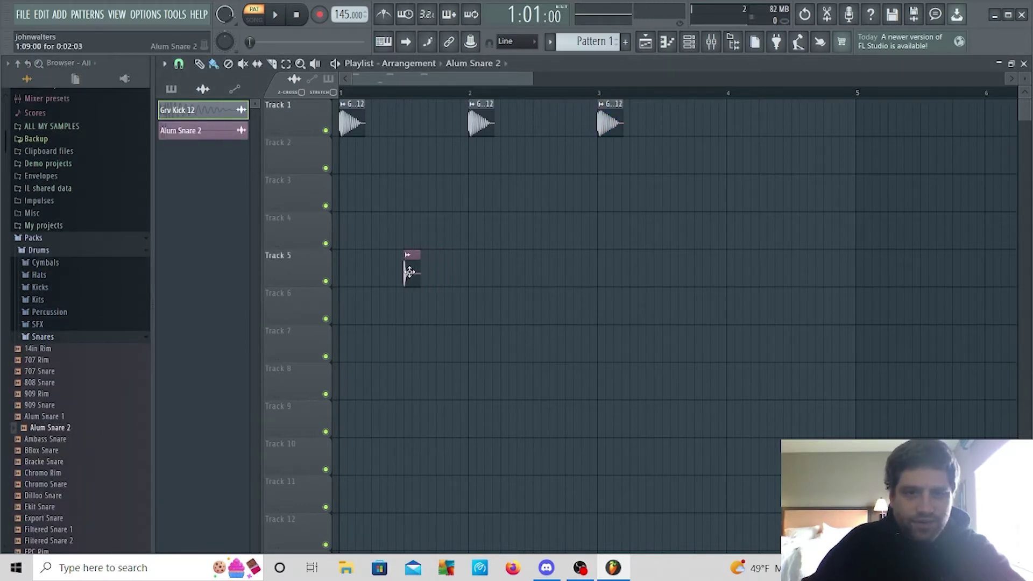
{"action": "left_click", "coordinate": [532, 266]}
{"action": "left_click_drag", "start_coordinate": [533, 266], "coordinate": [541, 266]}
{"action": "left_click", "coordinate": [671, 266]}
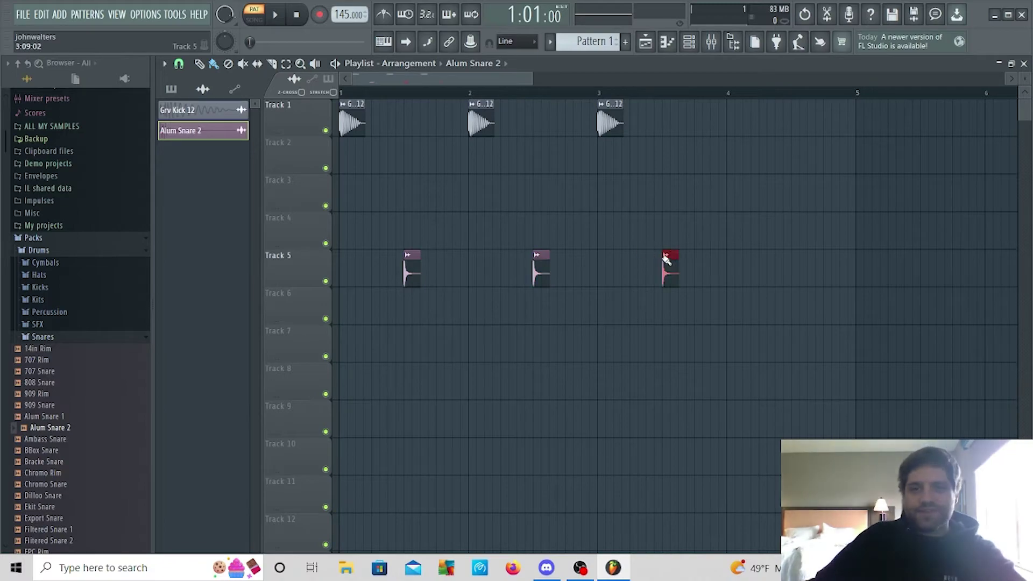
{"action": "left_click", "coordinate": [792, 266]}
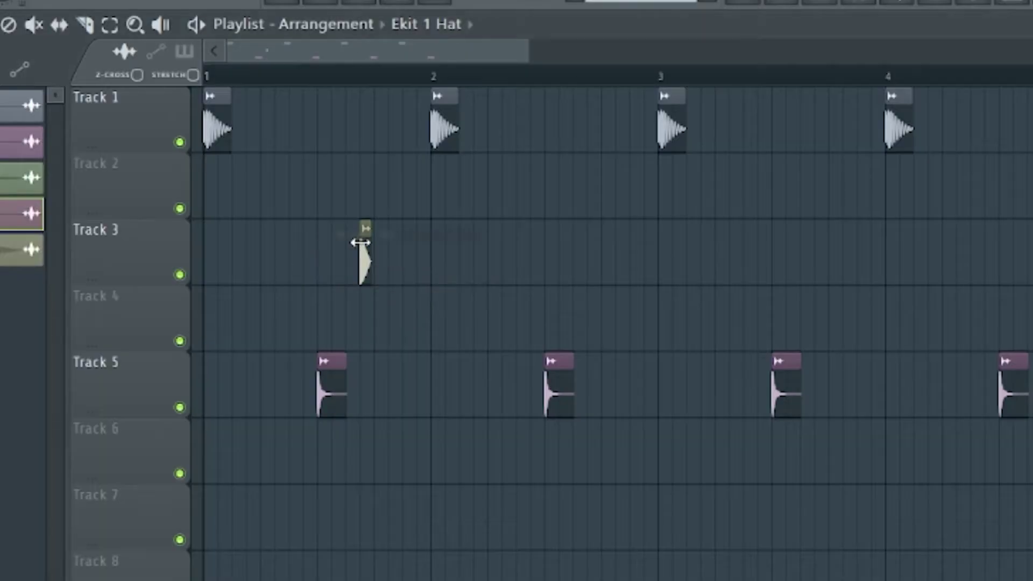
- Add an Ekit 5 Hat on Track 2 and three 909 CH 2 hats on Track 3
{"action": "left_click_drag", "start_coordinate": [173, 380], "coordinate": [304, 186]}
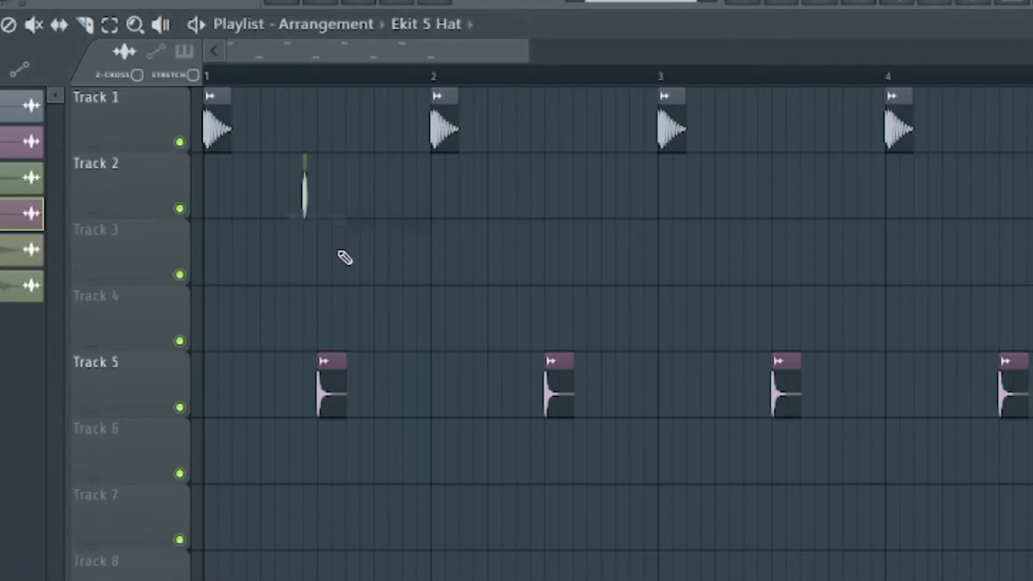
{"action": "mouse_move", "coordinate": [16, 274]}
{"action": "left_mouse_down"}
{"action": "mouse_move", "coordinate": [324, 259]}
{"action": "mouse_move", "coordinate": [206, 262]}
{"action": "left_mouse_up"}
{"action": "left_click", "coordinate": [317, 254]}
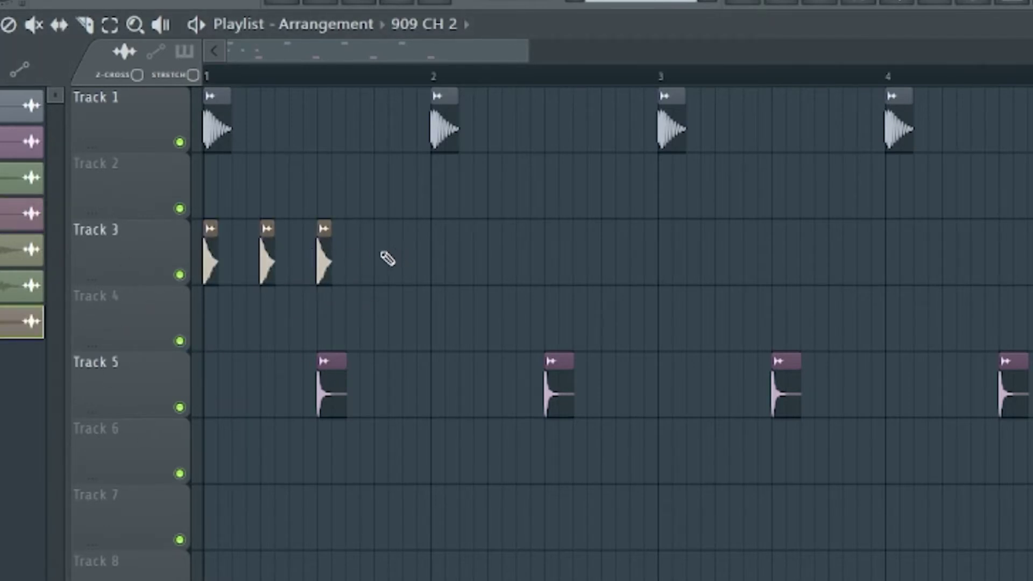
{"action": "left_click", "coordinate": [379, 257]}
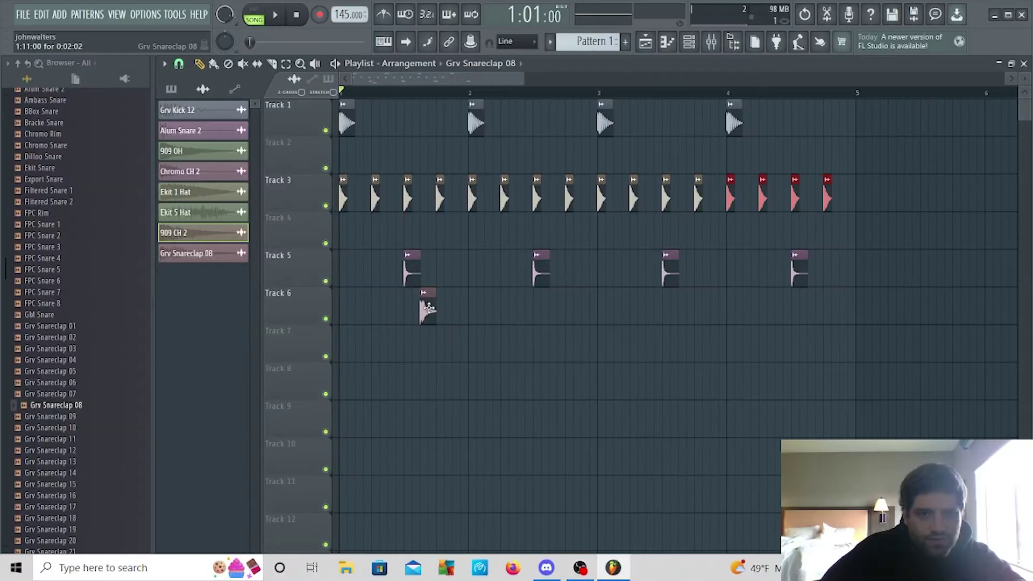
- Add four Grv Snareclap 08 claps on Track 6 to double the snares
{"action": "left_click", "coordinate": [410, 307]}
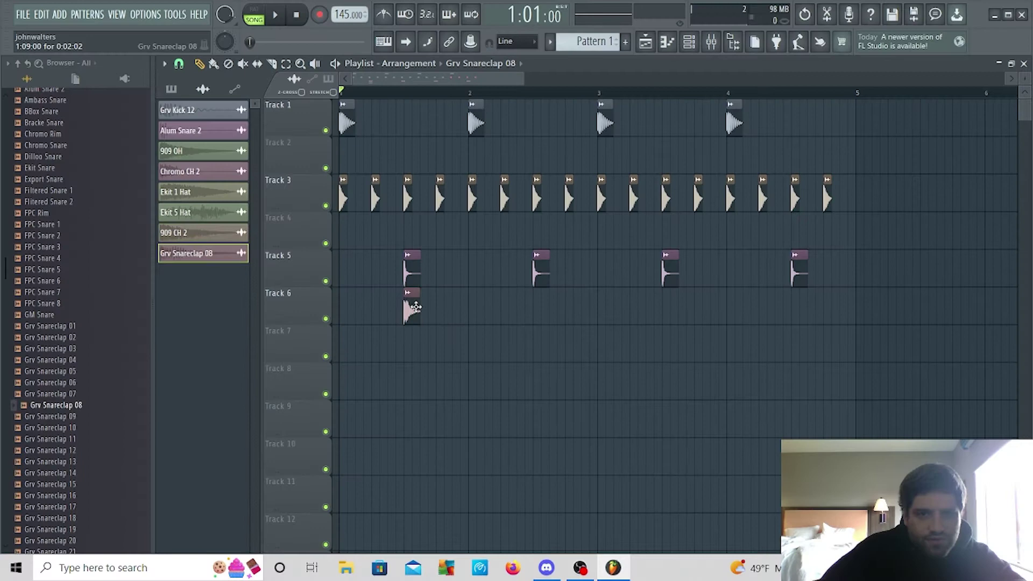
{"action": "left_click", "coordinate": [535, 307]}
{"action": "left_click", "coordinate": [665, 307]}
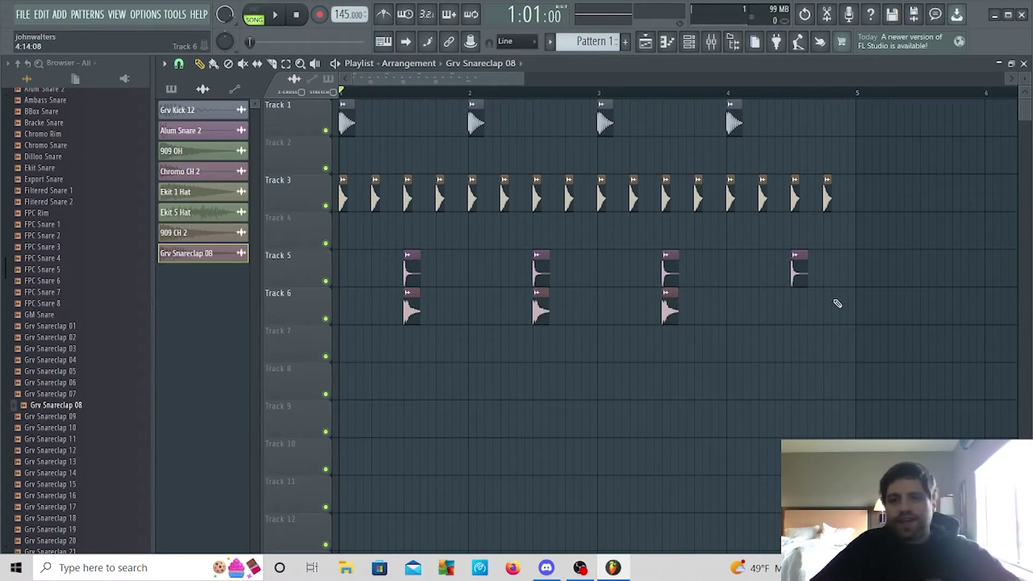
{"action": "left_click", "coordinate": [797, 306]}
- Show the Alum Snare 2 channel in the Mixer and list effect plugins for its first insert slot
{"action": "left_click", "coordinate": [797, 271]}
{"action": "key", "text": "F9"}
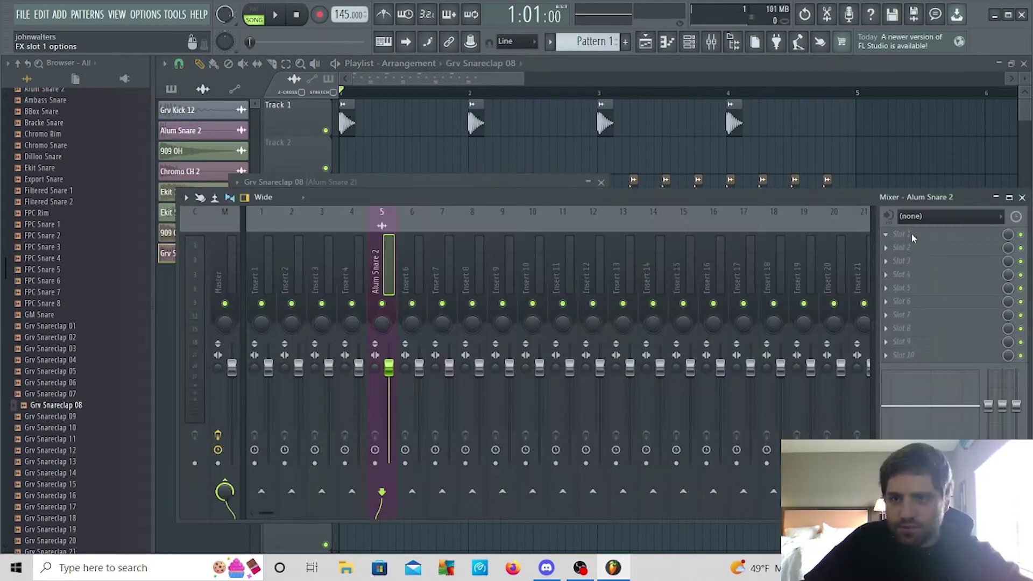
{"action": "left_click", "coordinate": [913, 238]}
{"action": "left_click", "coordinate": [700, 24]}
{"action": "type", "text": "e"}
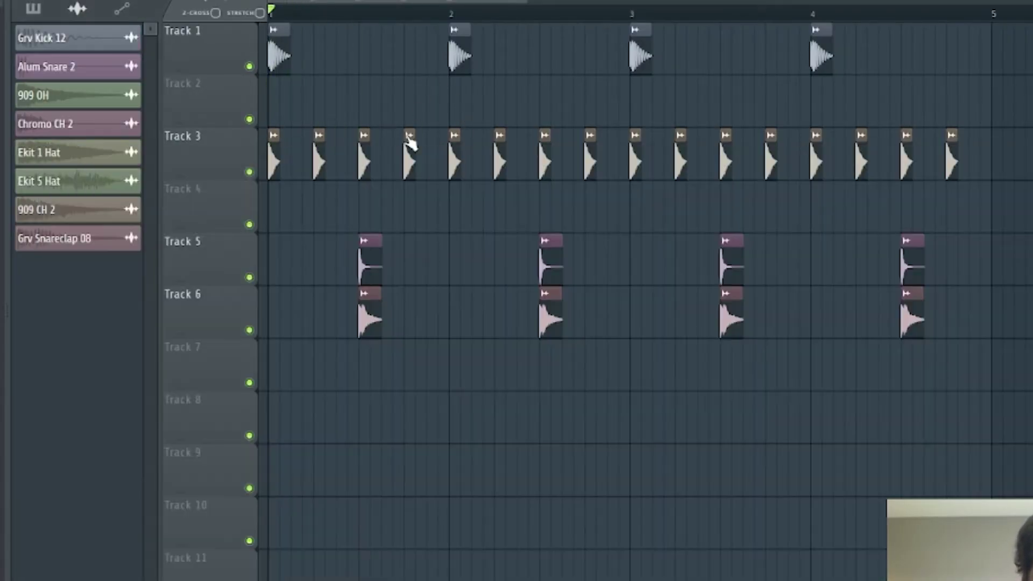
- Load Serum as a new instrument channel
{"action": "double_click", "coordinate": [409, 143]}
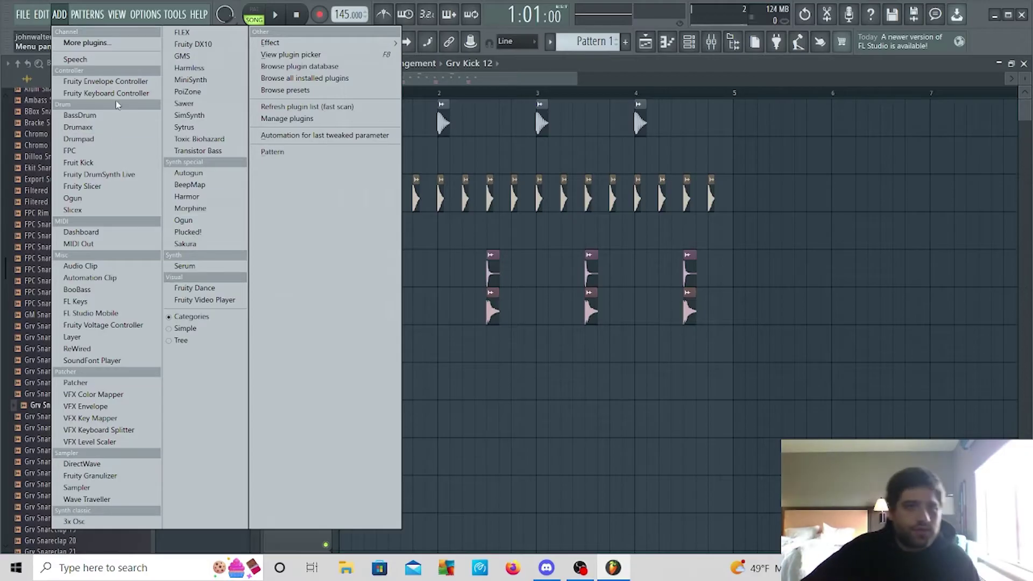
{"action": "left_click", "coordinate": [95, 40]}
{"action": "type", "text": "serum"}
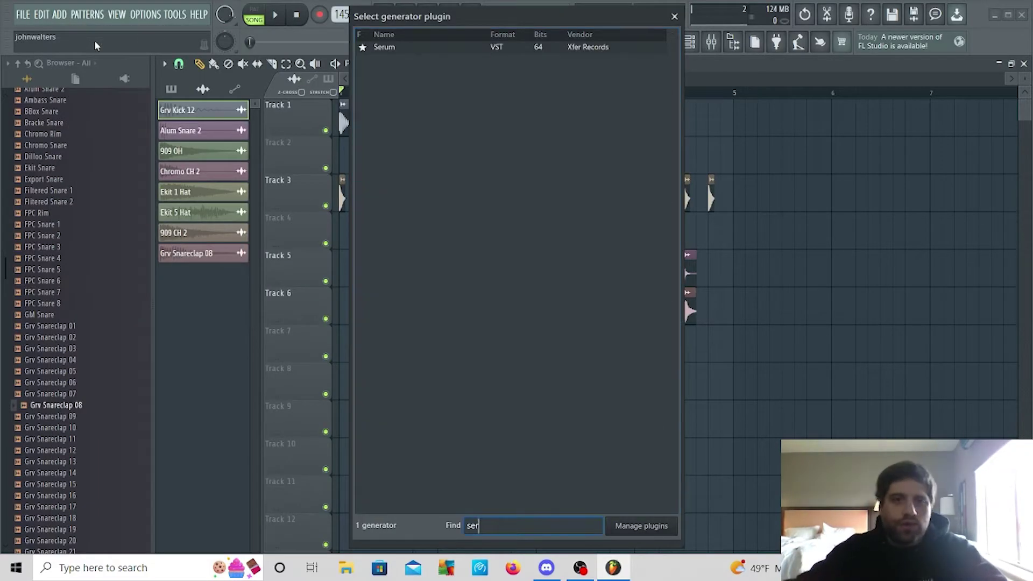
{"action": "double_click", "coordinate": [525, 47]}
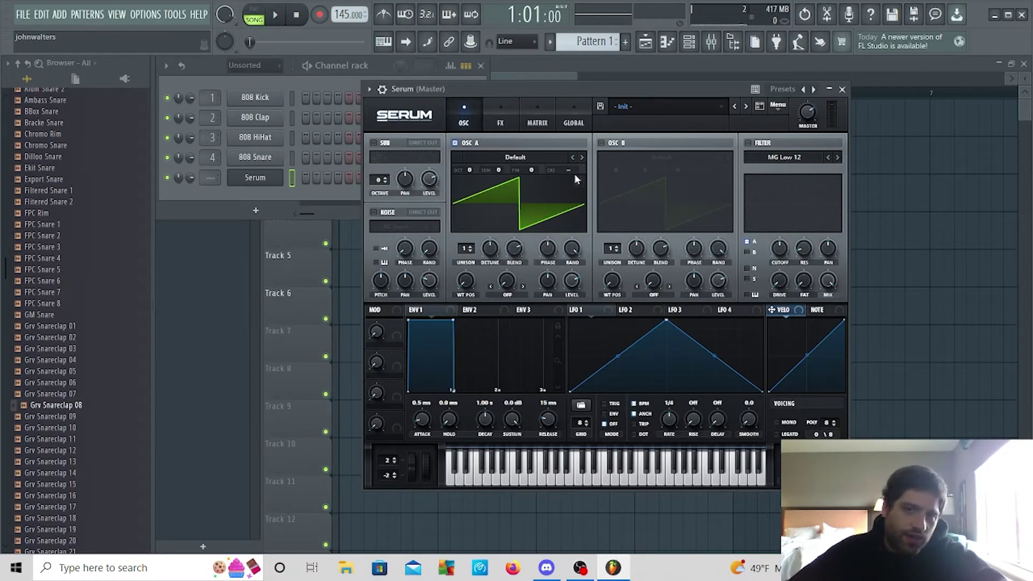
- Give oscillator A the Acid wavetable at zero volume, and curve LFO 1 from an early peak
{"action": "left_click", "coordinate": [582, 158]}
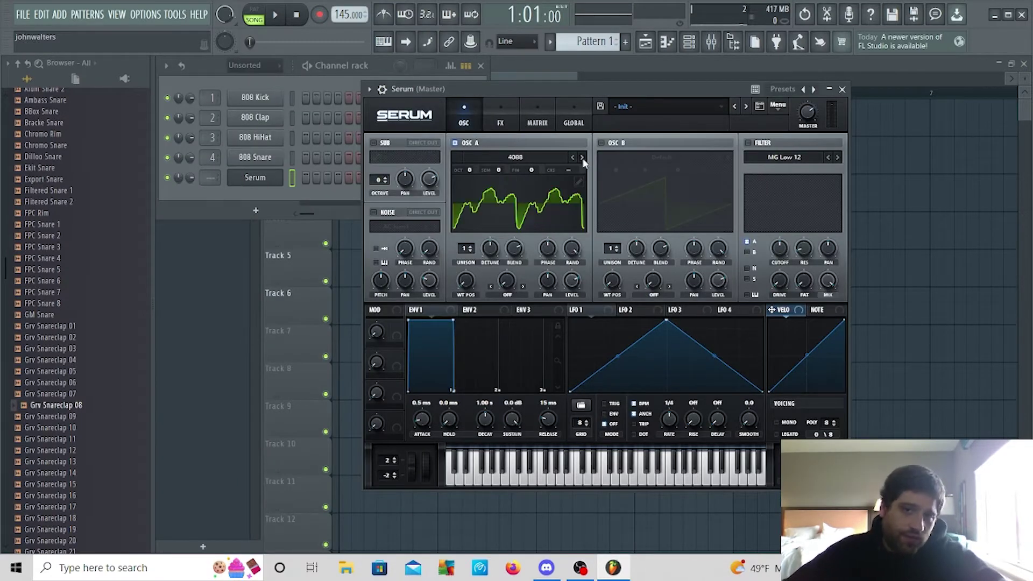
{"action": "left_click", "coordinate": [572, 159]}
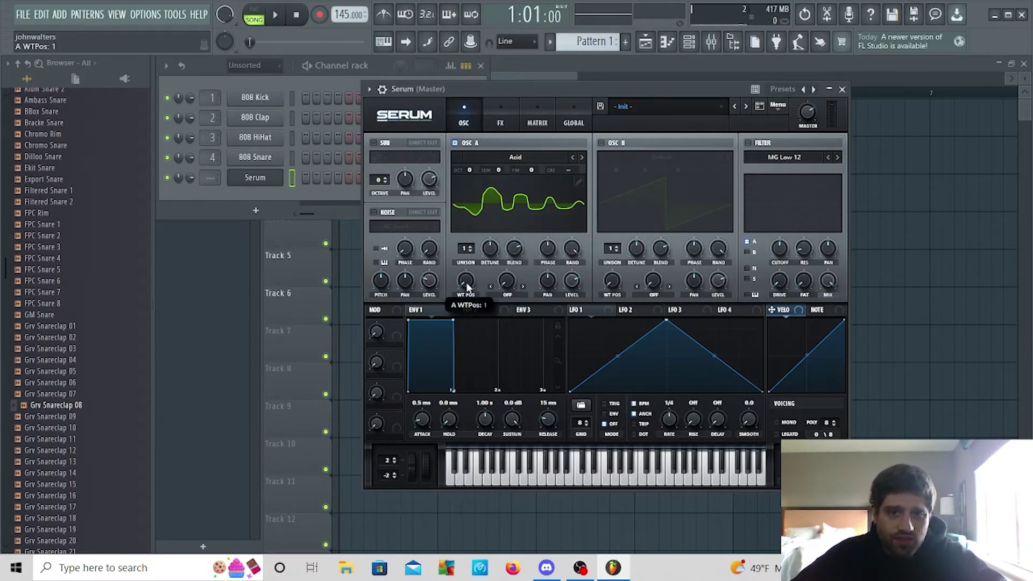
{"action": "left_click_drag", "start_coordinate": [467, 287], "coordinate": [467, 267]}
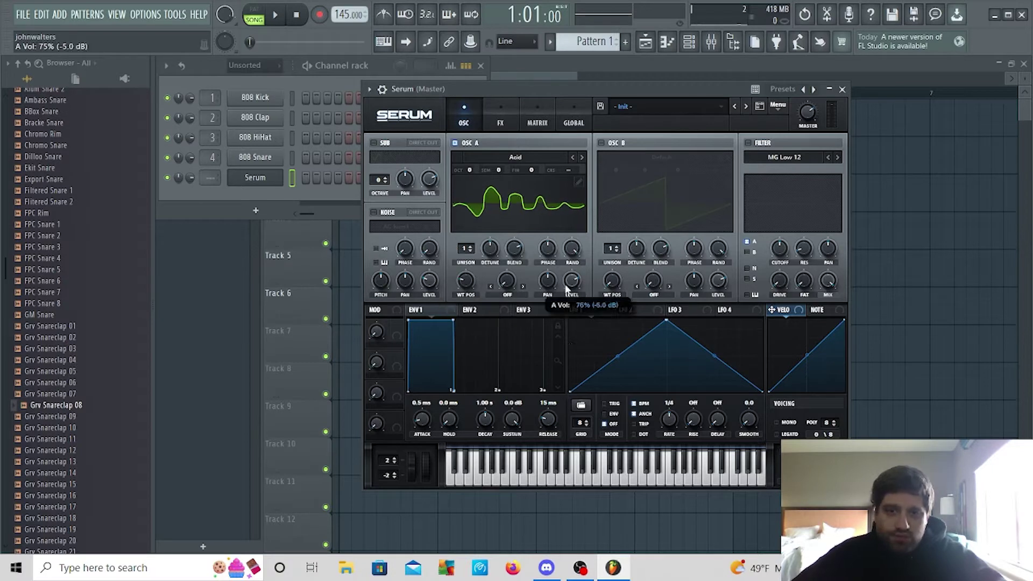
{"action": "left_click_drag", "start_coordinate": [567, 288], "coordinate": [593, 356]}
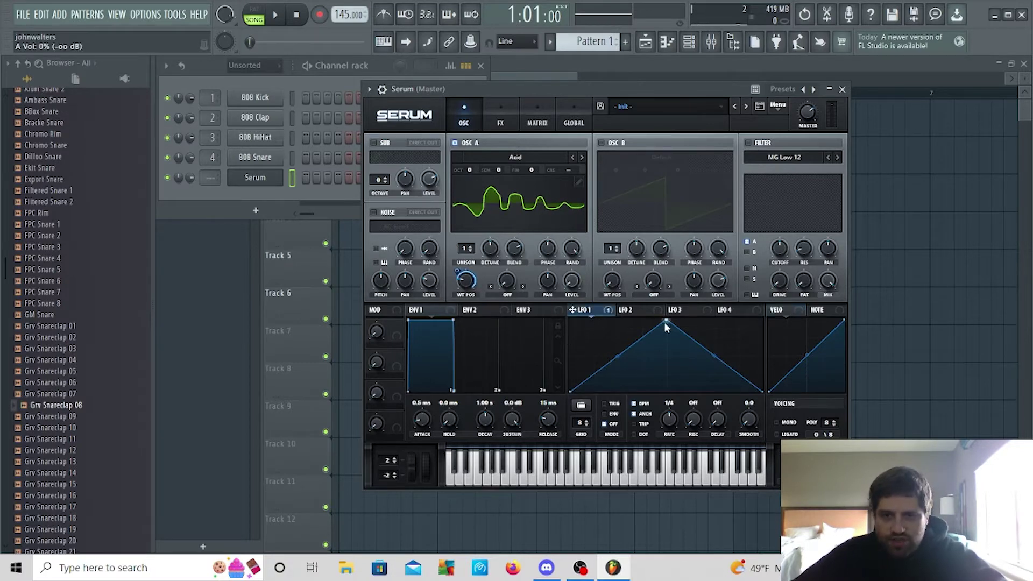
{"action": "left_click_drag", "start_coordinate": [666, 323], "coordinate": [586, 317]}
{"action": "left_click_drag", "start_coordinate": [669, 361], "coordinate": [613, 340]}
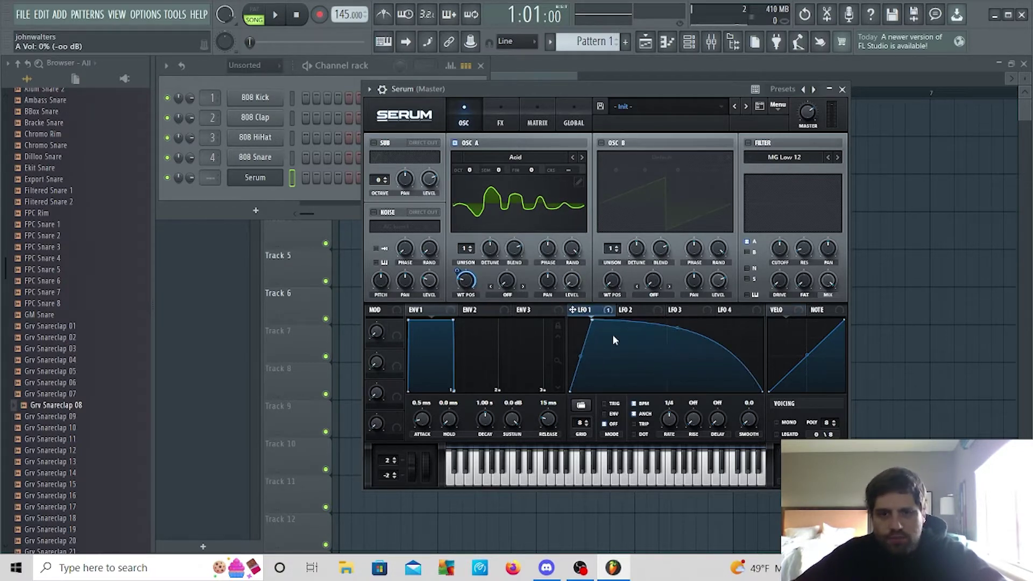
{"action": "left_click_drag", "start_coordinate": [462, 285], "coordinate": [470, 319]}
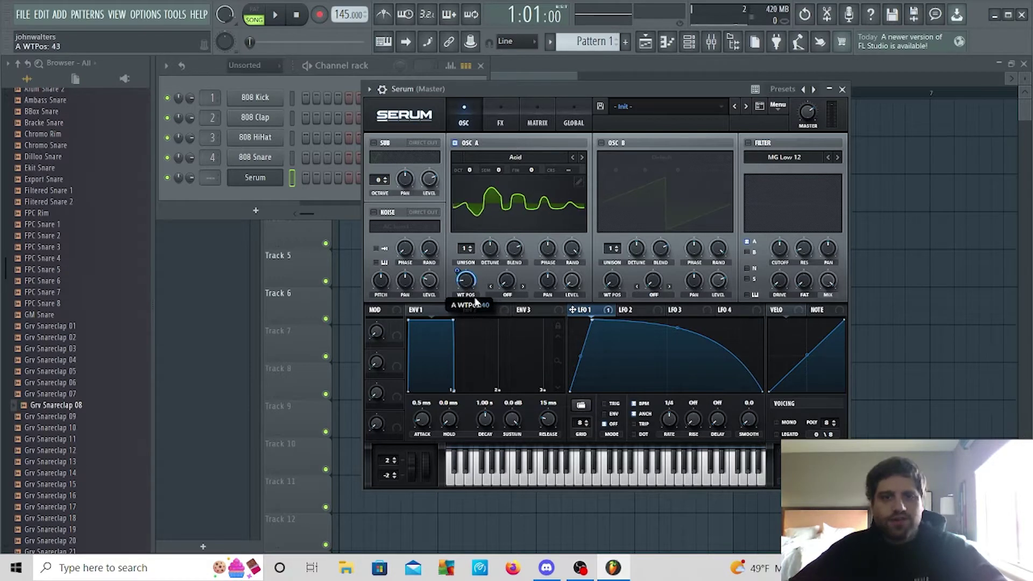
- Enable Downsample distortion and assign LFO 2 to oscillator A's warp, set to sync
{"action": "left_click", "coordinate": [501, 118]}
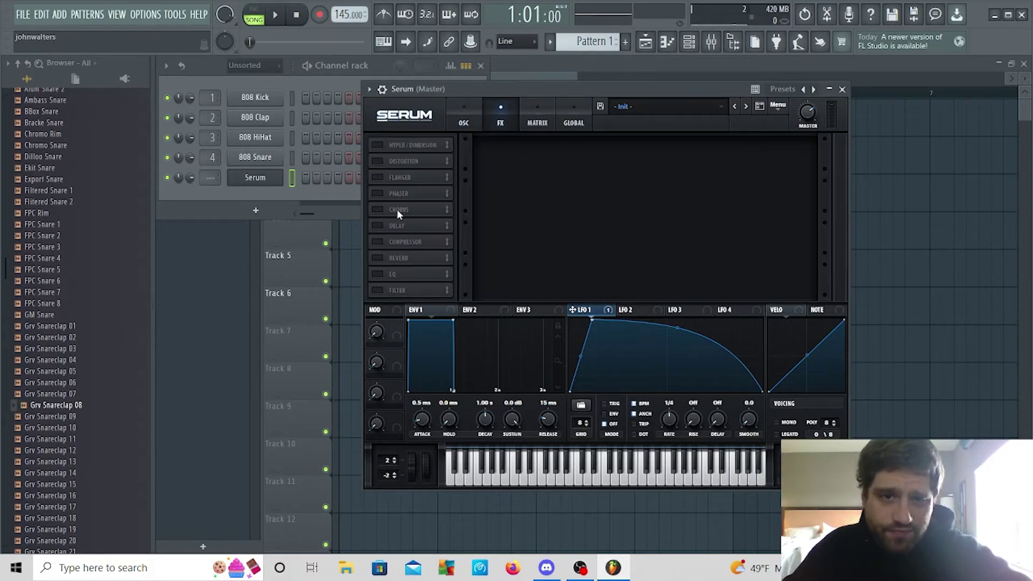
{"action": "left_click", "coordinate": [382, 160]}
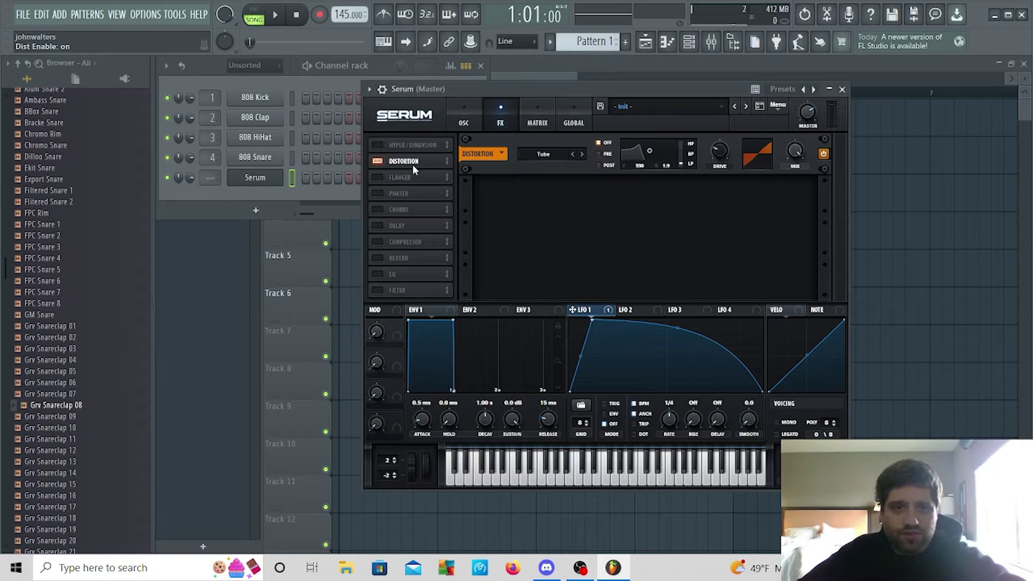
{"action": "left_click", "coordinate": [377, 160]}
{"action": "left_click", "coordinate": [552, 155]}
{"action": "left_click", "coordinate": [587, 258]}
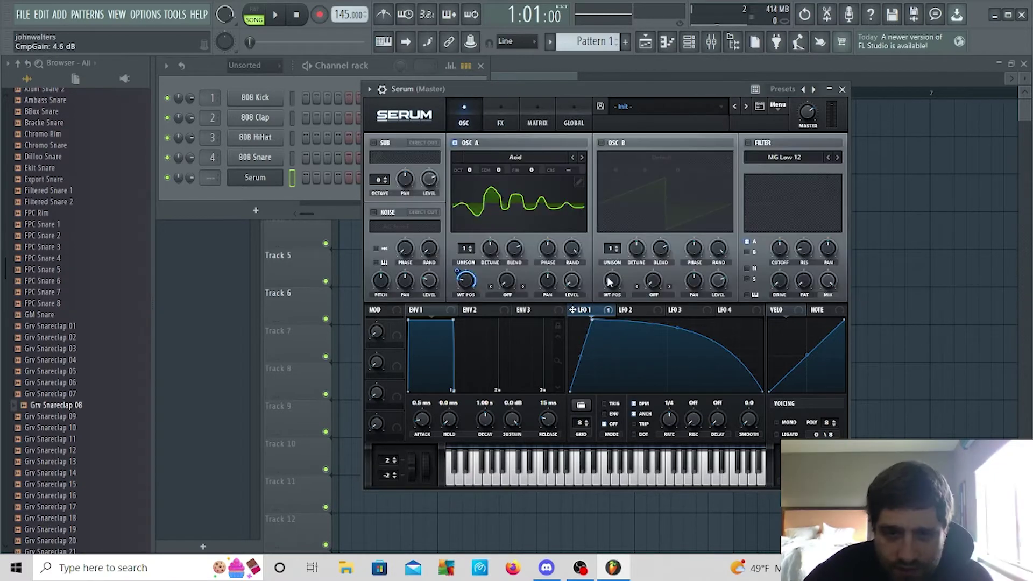
{"action": "left_click_drag", "start_coordinate": [508, 281], "coordinate": [503, 285]}
{"action": "left_click", "coordinate": [646, 310]}
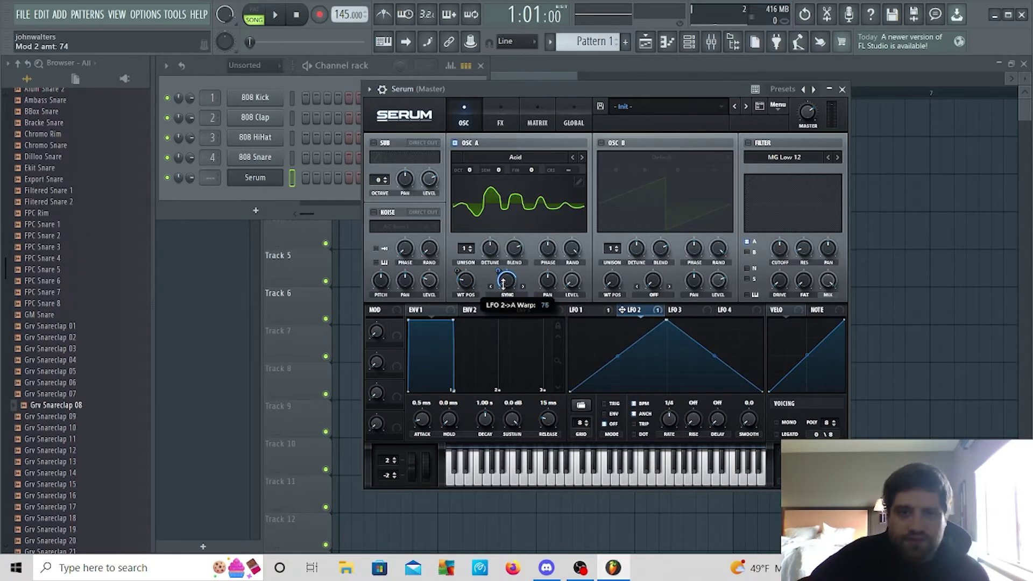
- In Serum's piano roll, delete the A#6 note and space four F2 notes evenly across bar 1
{"action": "key", "text": "F6"}
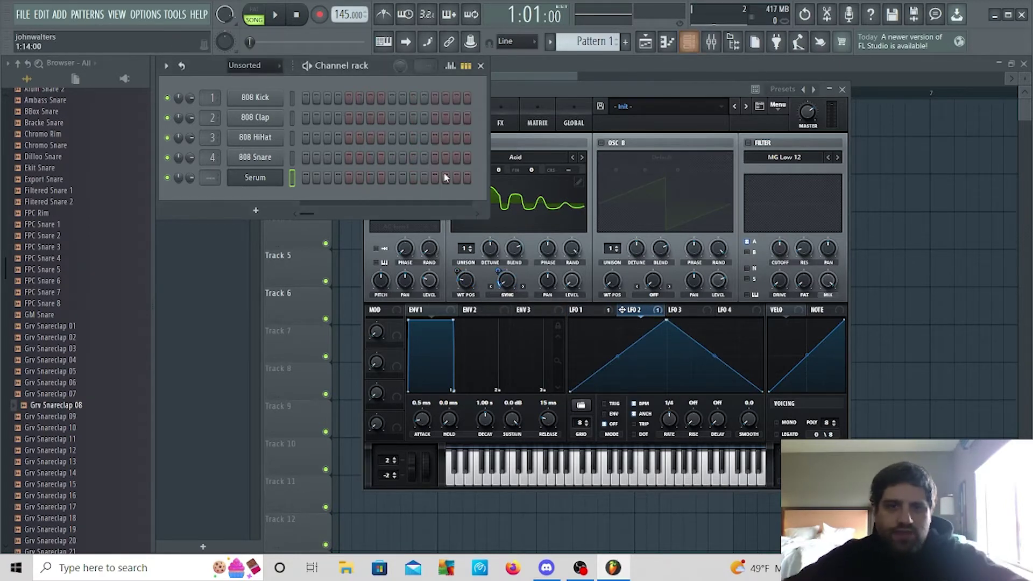
{"action": "key", "text": "F7"}
{"action": "double_click", "coordinate": [422, 282]}
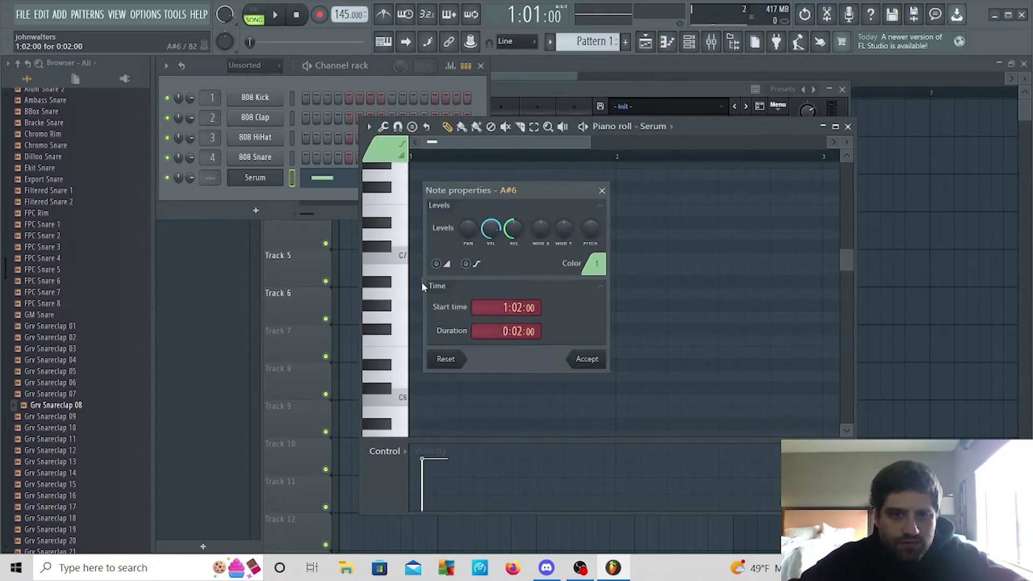
{"action": "key", "text": "Escape"}
{"action": "right_click", "coordinate": [433, 281]}
{"action": "scroll", "coordinate": [436, 315], "scroll_direction": "down", "scroll_amount": 3}
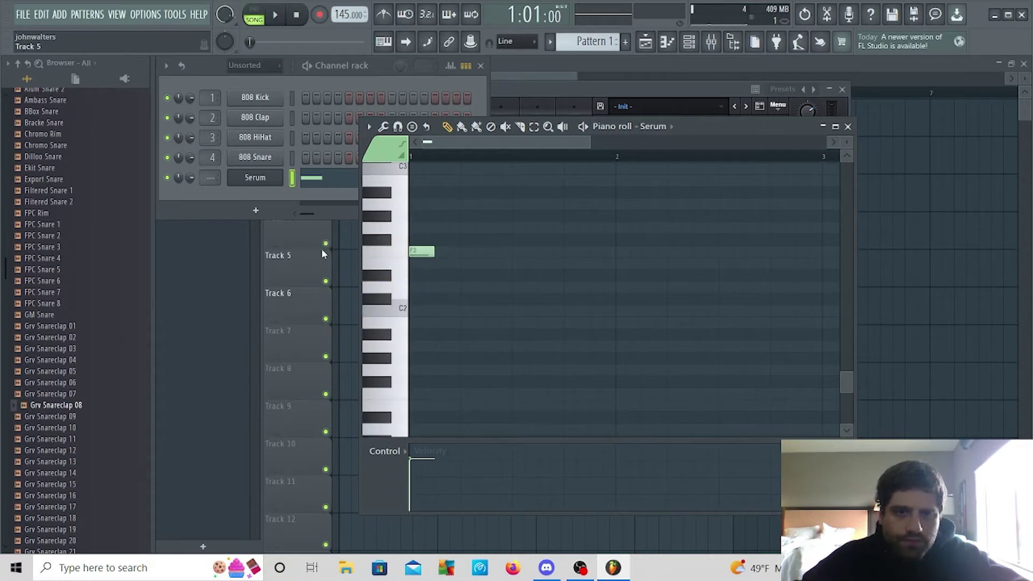
{"action": "left_click", "coordinate": [526, 252]}
{"action": "right_click", "coordinate": [526, 251]}
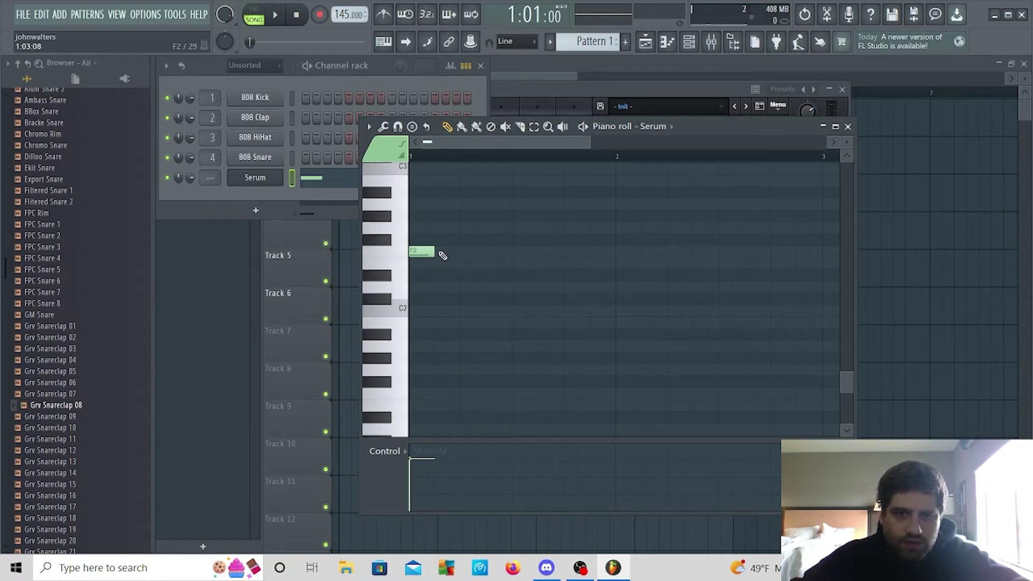
{"action": "left_click_drag", "start_coordinate": [499, 256], "coordinate": [480, 255]}
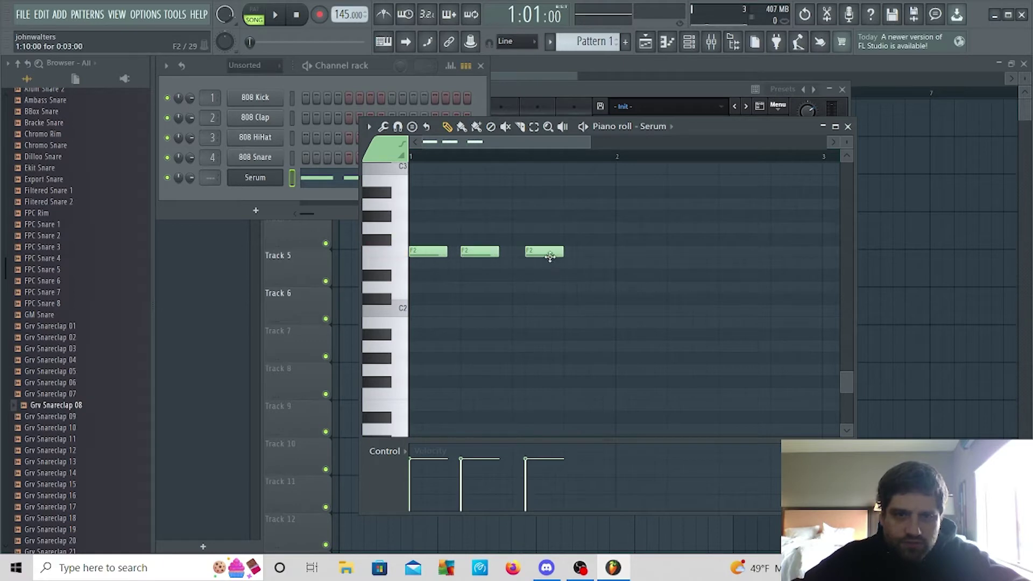
{"action": "left_click_drag", "start_coordinate": [546, 253], "coordinate": [532, 253]}
{"action": "left_click", "coordinate": [583, 252]}
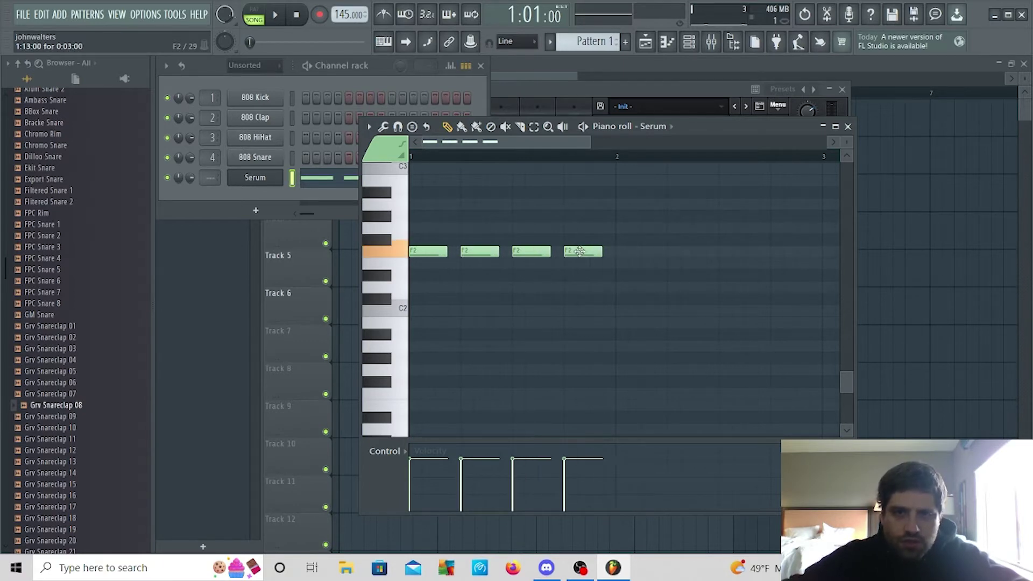
- Add a second Pattern 1 clip on Track 4 at bar 3
{"action": "left_click", "coordinate": [847, 126]}
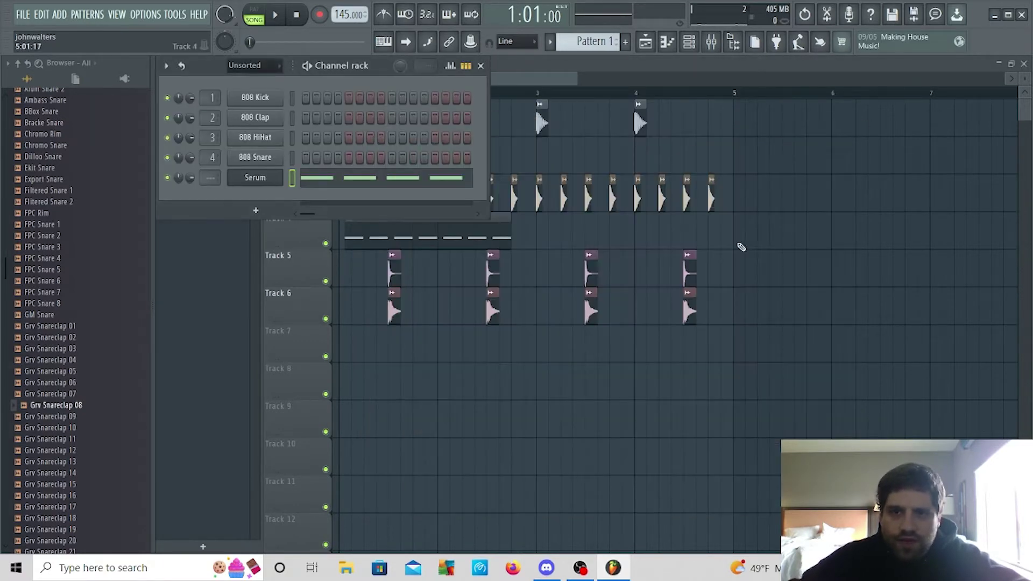
{"action": "key", "text": "F6"}
{"action": "left_click", "coordinate": [581, 241]}
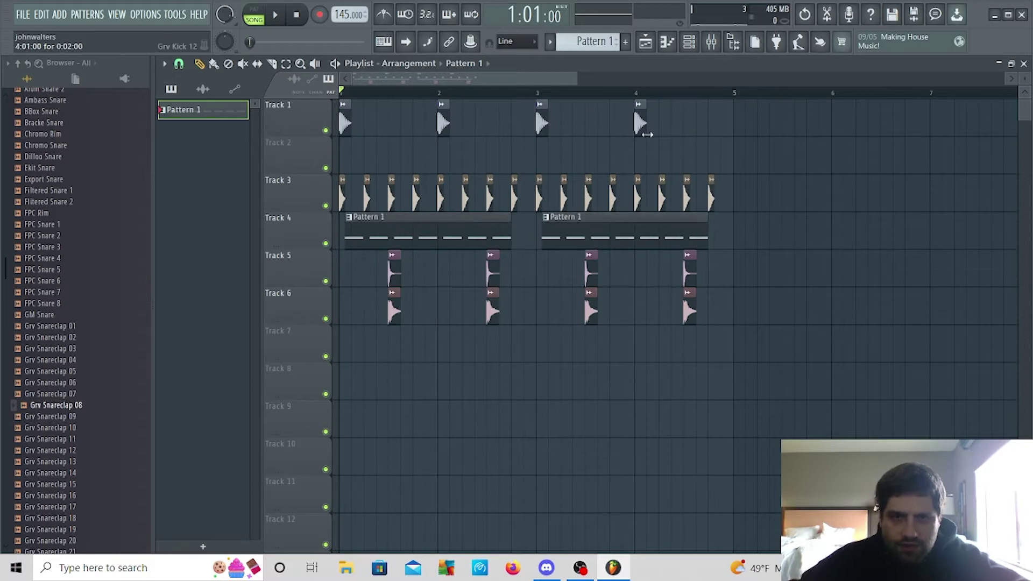
- Duplicate all clips to follow after bar 5 and rewind playback to bar 1
{"action": "key", "text": "ctrl+a"}
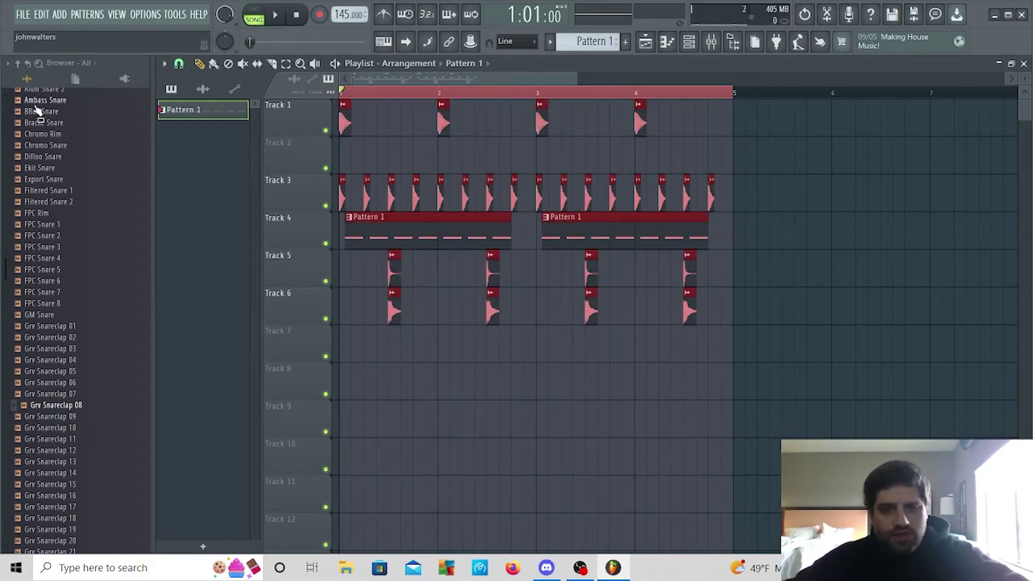
{"action": "key", "text": "ctrl+b"}
{"action": "left_click_drag", "start_coordinate": [591, 94], "coordinate": [339, 93]}
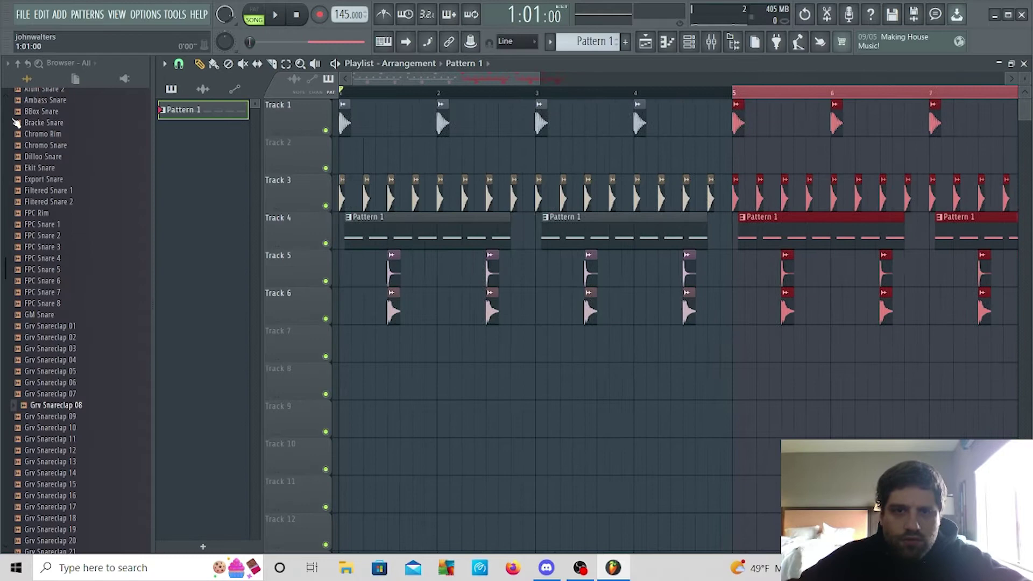
{"action": "left_click", "coordinate": [594, 397]}
{"action": "double_click", "coordinate": [485, 239]}
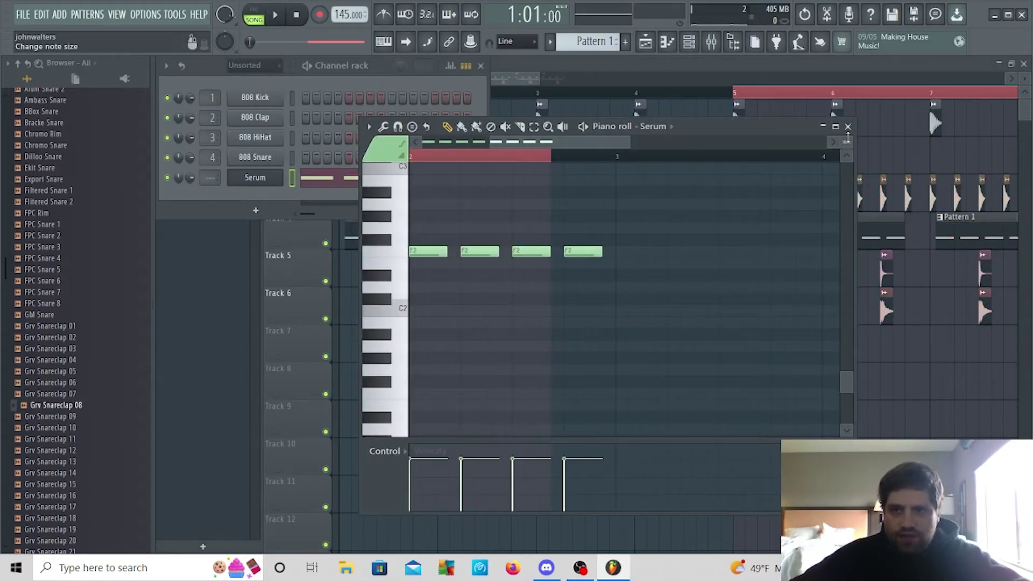
- Clone the Serum channel as Serum #2 and paste the F2 notes into it
{"action": "left_click", "coordinate": [847, 126]}
{"action": "right_click", "coordinate": [252, 186]}
{"action": "left_click", "coordinate": [323, 290]}
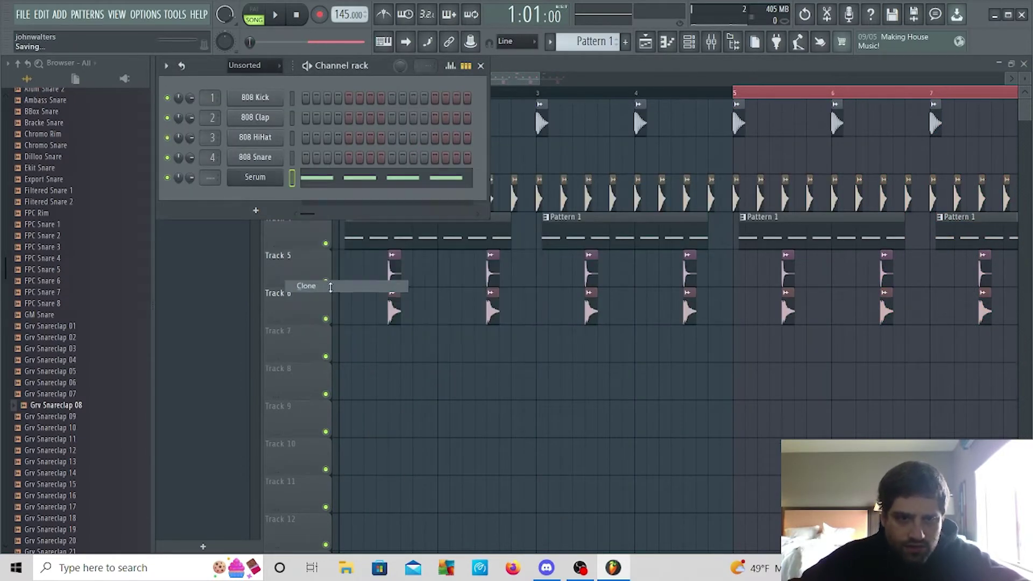
{"action": "left_click", "coordinate": [859, 106]}
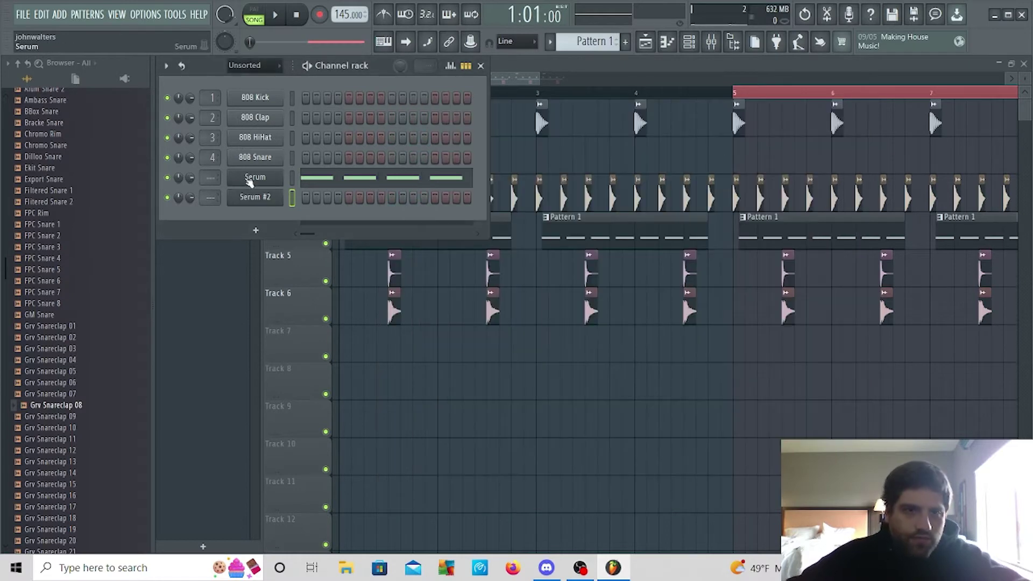
{"action": "right_click", "coordinate": [255, 176]}
{"action": "key", "text": "Escape"}
{"action": "scroll", "coordinate": [594, 39], "scroll_direction": "up", "scroll_amount": 1}
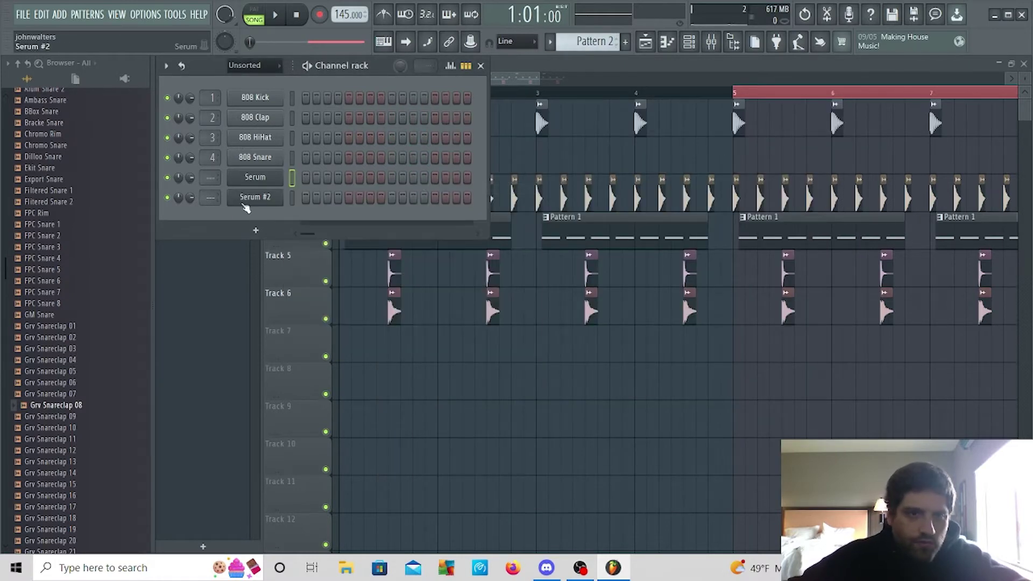
{"action": "right_click", "coordinate": [246, 202]}
{"action": "left_click", "coordinate": [452, 215]}
- Give Serum #2 the Basic Mini wavetable, with LFO 1 driving its position and dropping sooner
{"action": "left_click", "coordinate": [276, 196]}
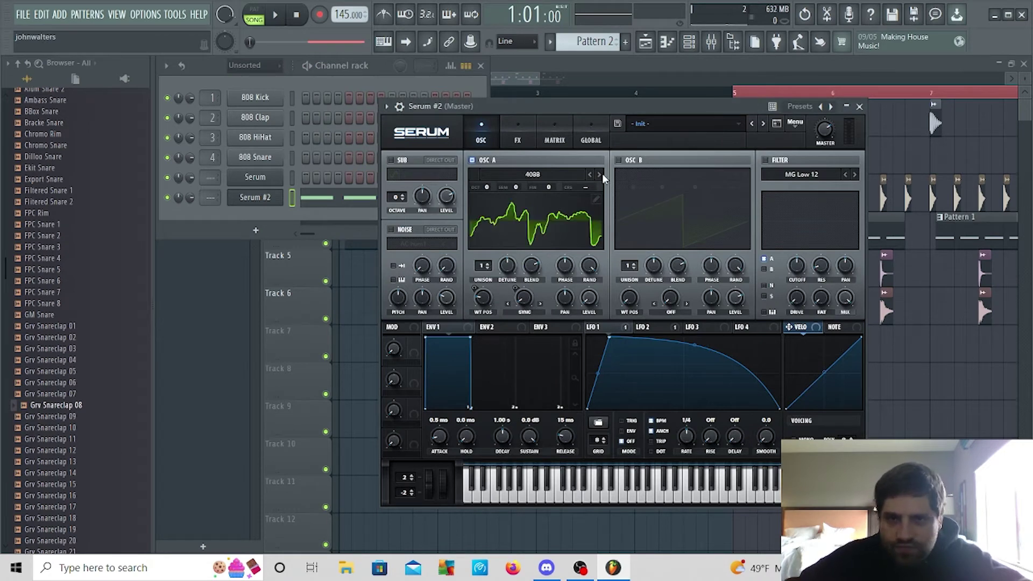
{"action": "left_click_drag", "start_coordinate": [557, 230], "coordinate": [503, 254]}
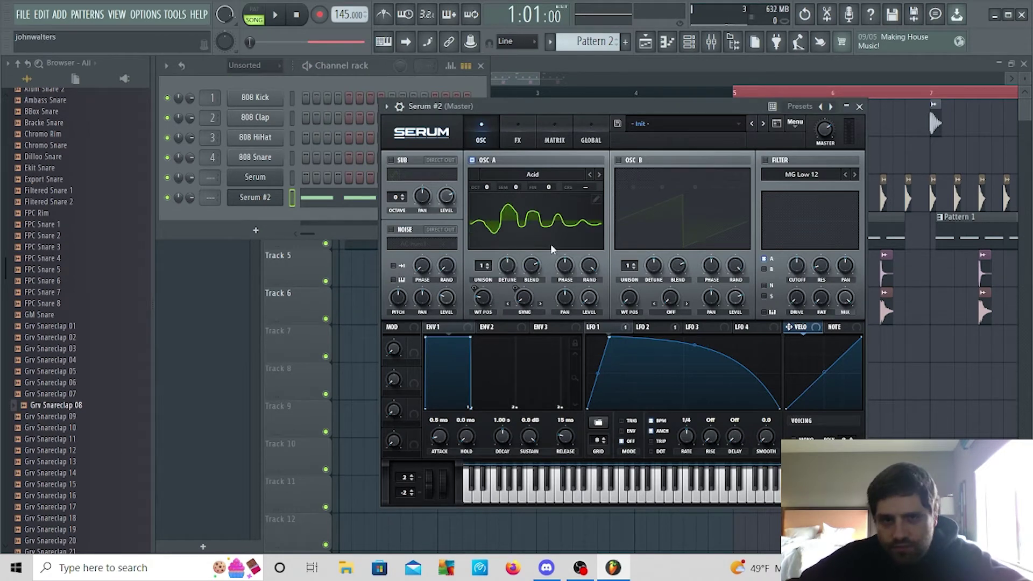
{"action": "left_click", "coordinate": [598, 174]}
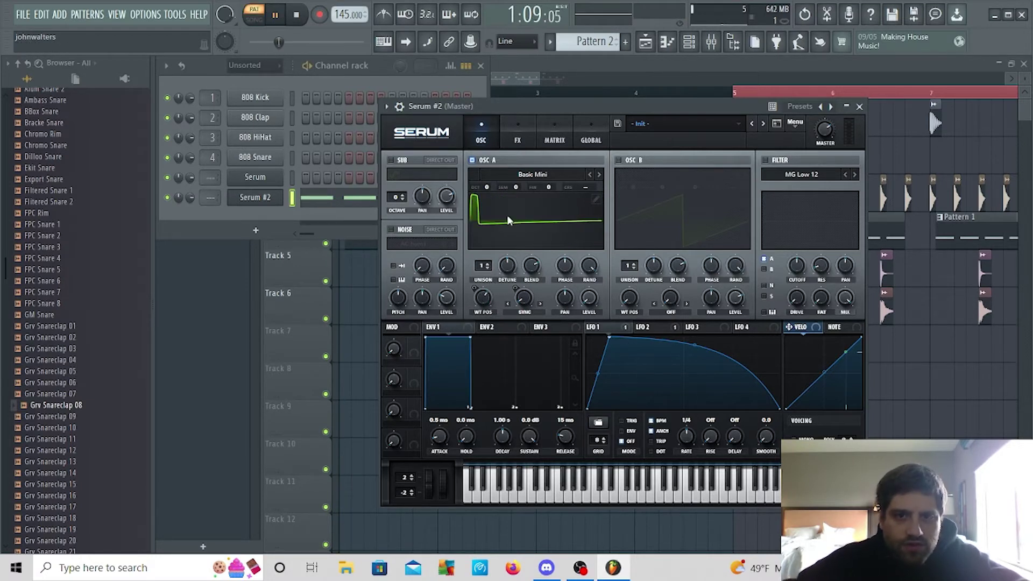
{"action": "left_click", "coordinate": [273, 17]}
{"action": "right_click", "coordinate": [483, 300]}
{"action": "left_click", "coordinate": [483, 301]}
{"action": "key", "text": "space"}
{"action": "left_click_drag", "start_coordinate": [482, 302], "coordinate": [490, 276]}
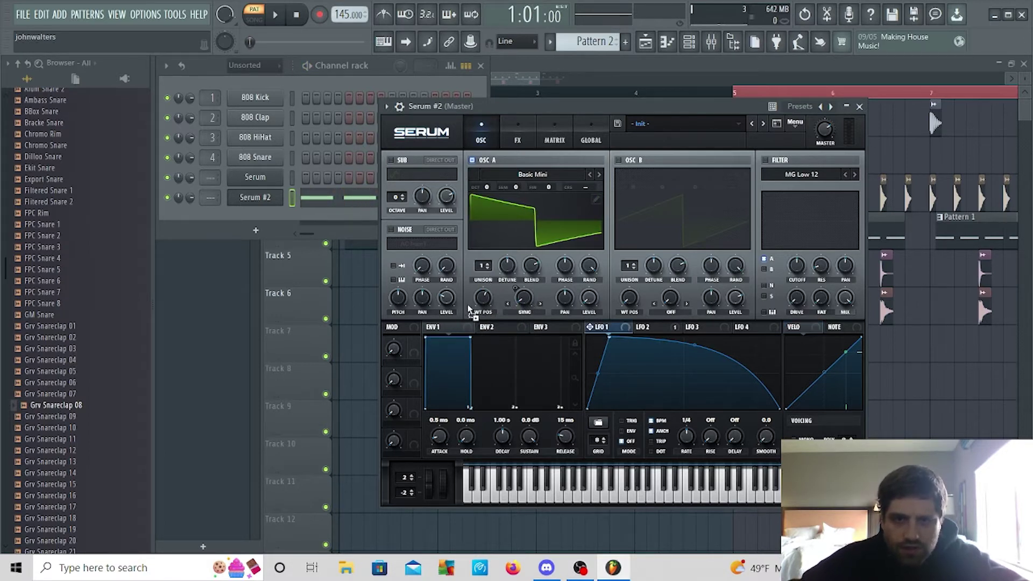
{"action": "key", "text": "space"}
{"action": "left_click_drag", "start_coordinate": [479, 301], "coordinate": [478, 284]}
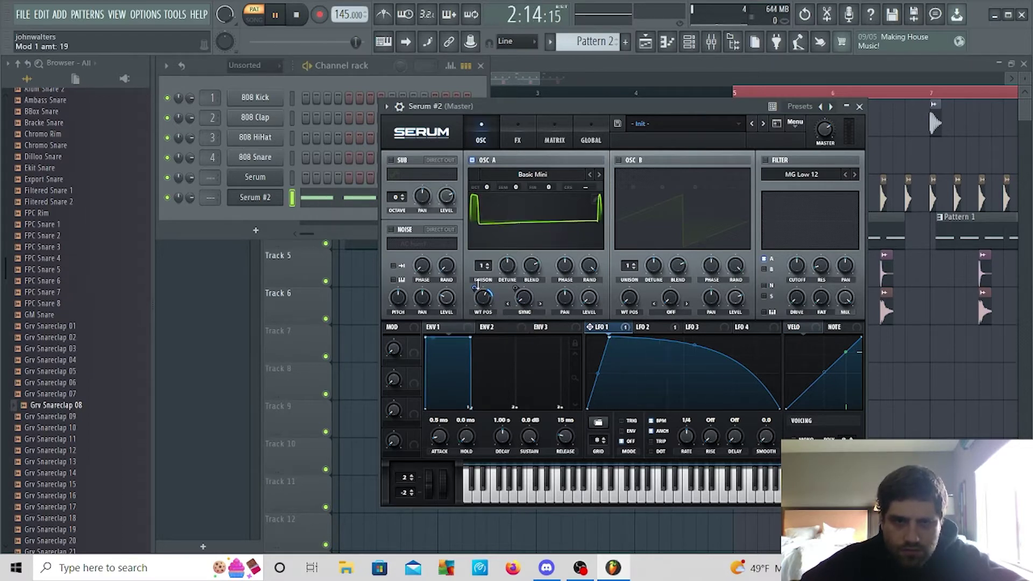
{"action": "left_click_drag", "start_coordinate": [779, 409], "coordinate": [686, 408]}
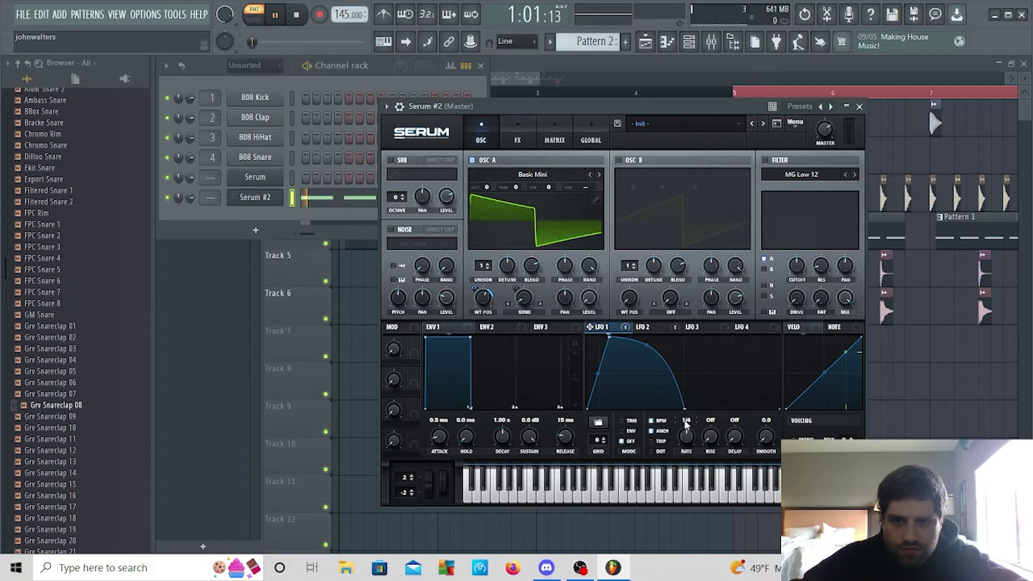
- Place a Pattern 2 clip on Track 7 in the playlist
{"action": "key", "text": "space"}
{"action": "key", "text": "F5"}
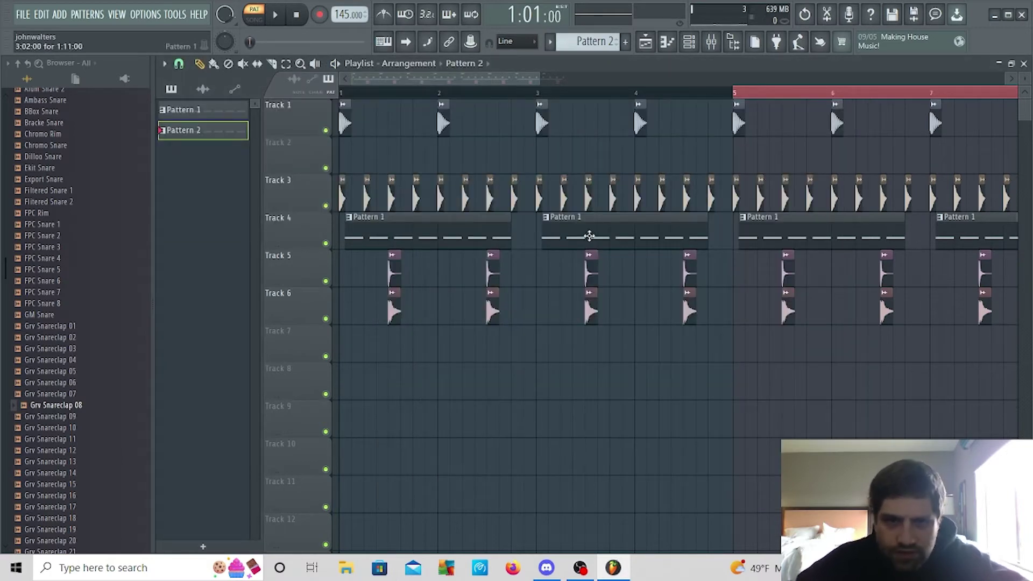
{"action": "mouse_move", "coordinate": [590, 235]}
{"action": "left_mouse_down"}
{"action": "mouse_move", "coordinate": [564, 337]}
{"action": "mouse_move", "coordinate": [553, 343]}
{"action": "left_mouse_up"}
- In Serum #2, raise an LFO 1 curve point to the top
{"action": "key", "text": "F6"}
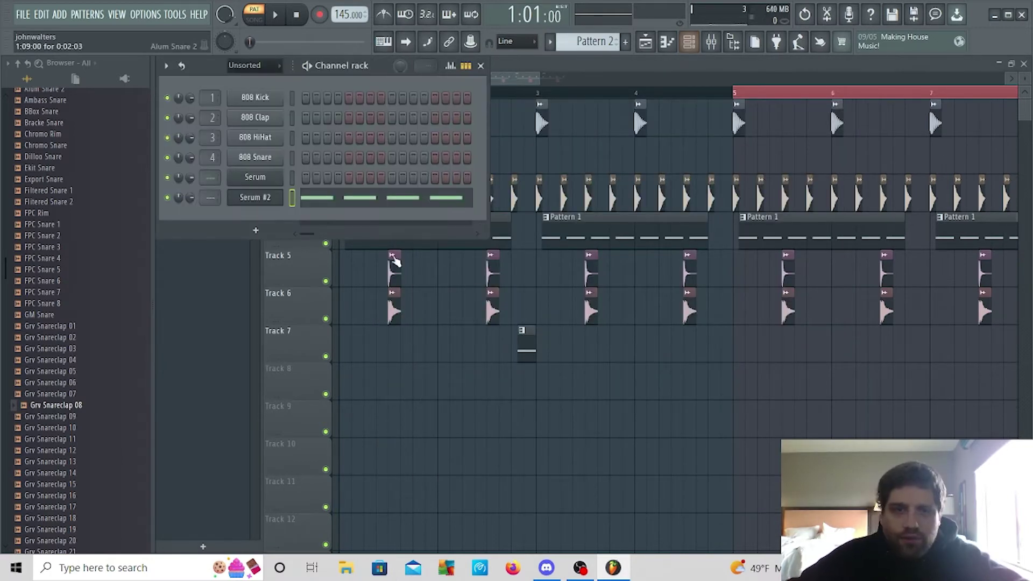
{"action": "left_click", "coordinate": [255, 197]}
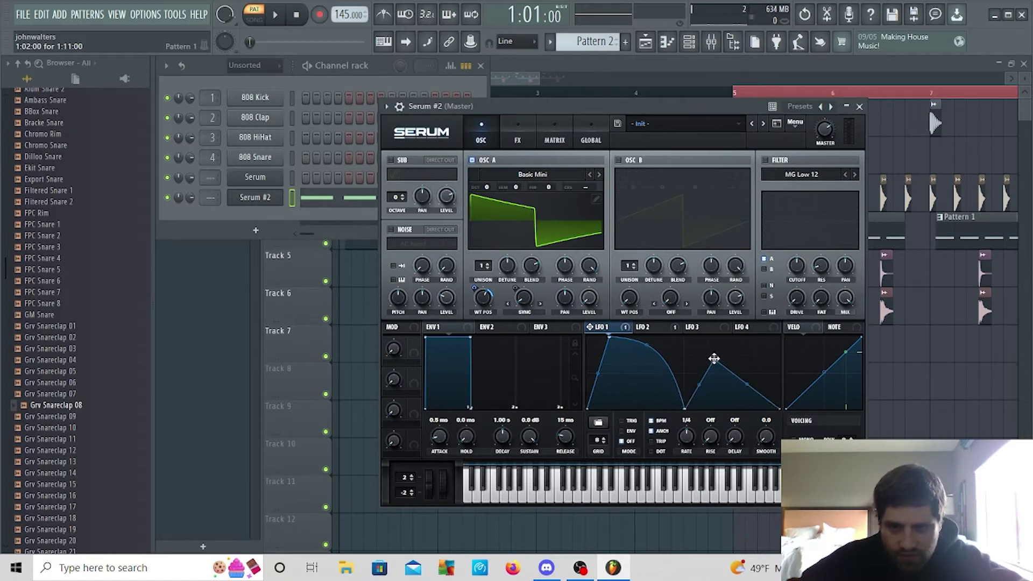
{"action": "left_click_drag", "start_coordinate": [714, 359], "coordinate": [716, 302]}
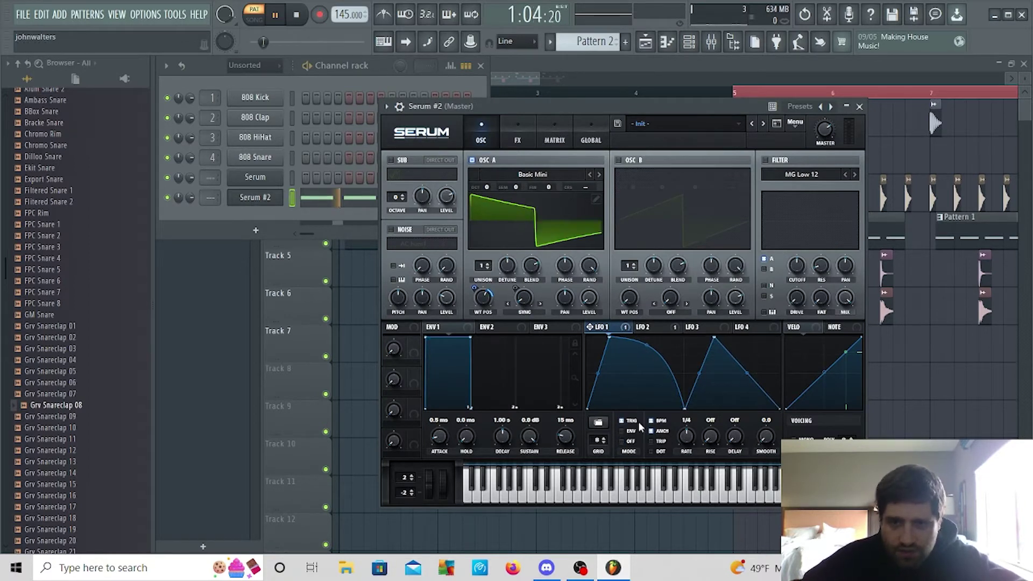
- Back in the playlist, add another Pattern 2 clip further along Track 7
{"action": "key", "text": "F5"}
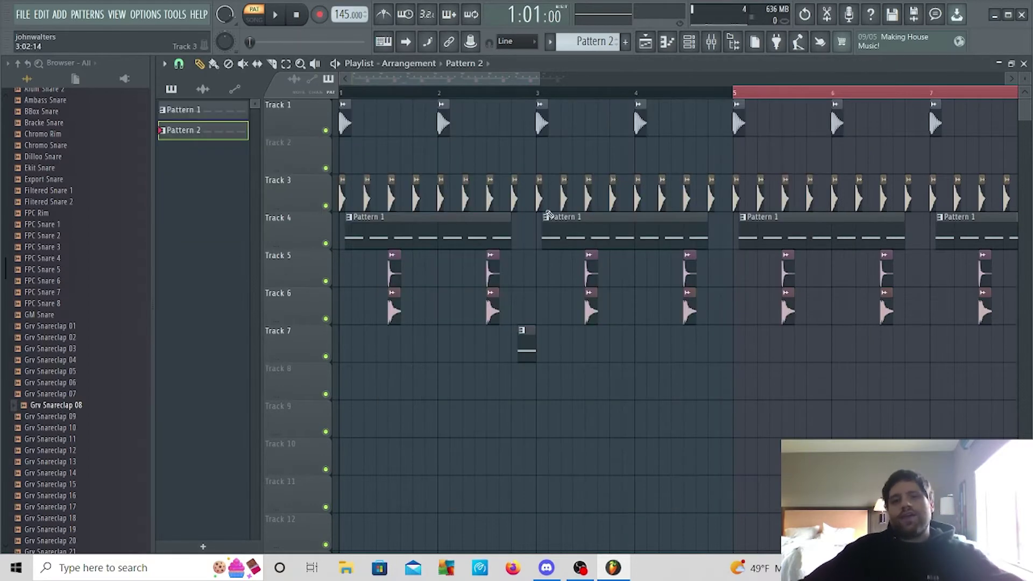
{"action": "left_click", "coordinate": [492, 89]}
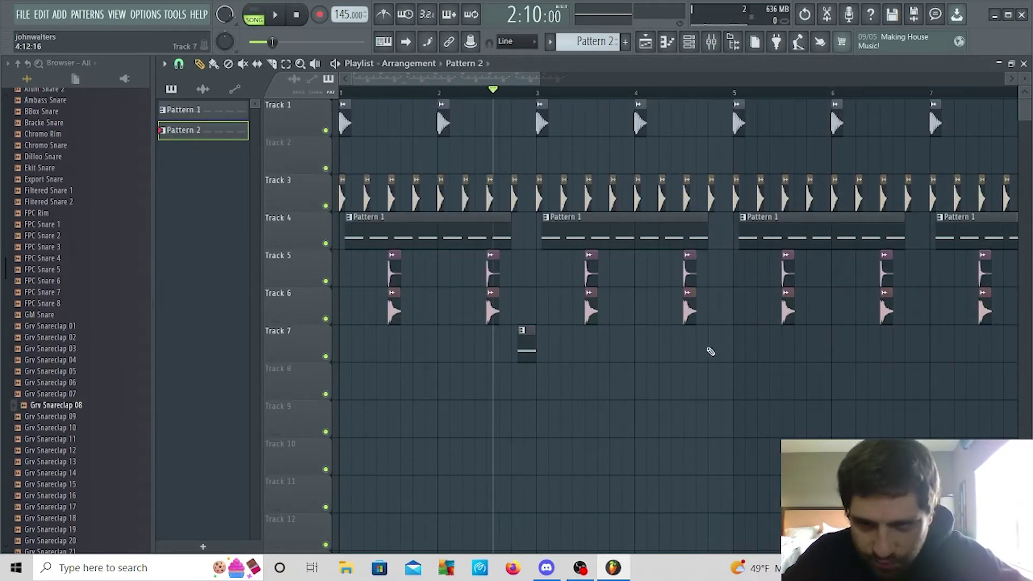
{"action": "left_click", "coordinate": [729, 348]}
- Switch to pattern playback and add an LFO 1 node in Serum #3 for a steep drop
{"action": "right_click", "coordinate": [522, 339]}
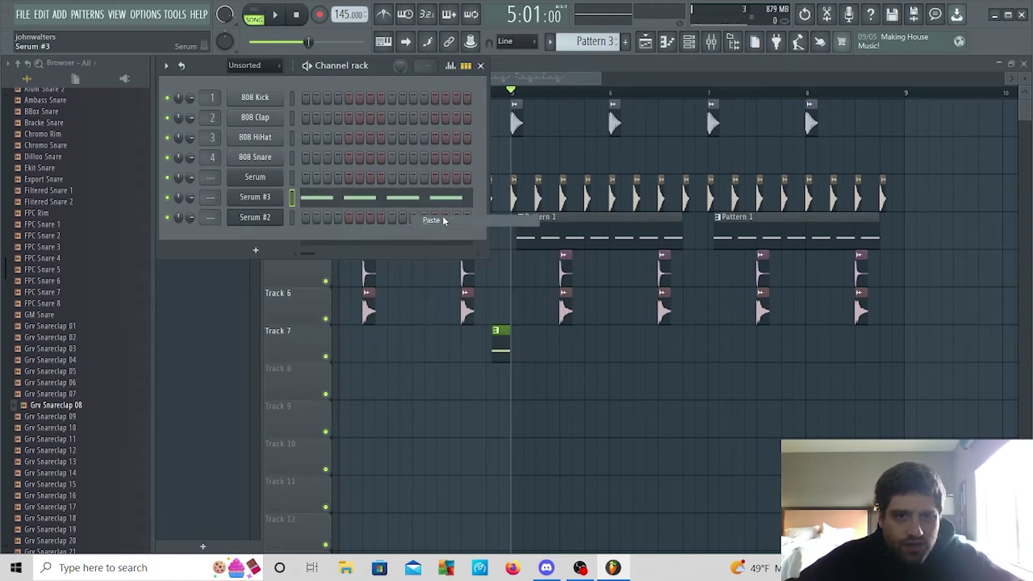
{"action": "left_click", "coordinate": [253, 14]}
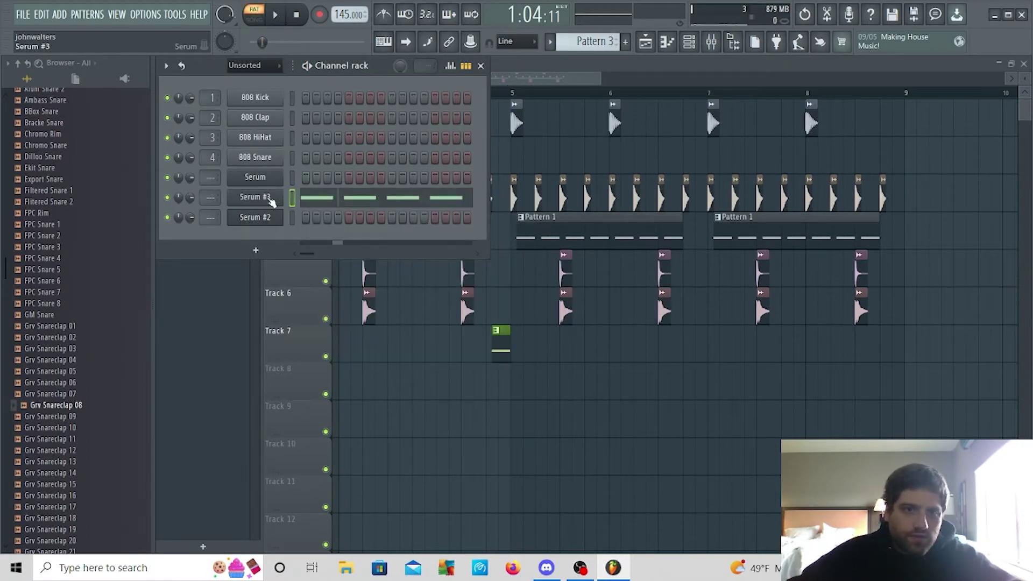
{"action": "left_click", "coordinate": [267, 199]}
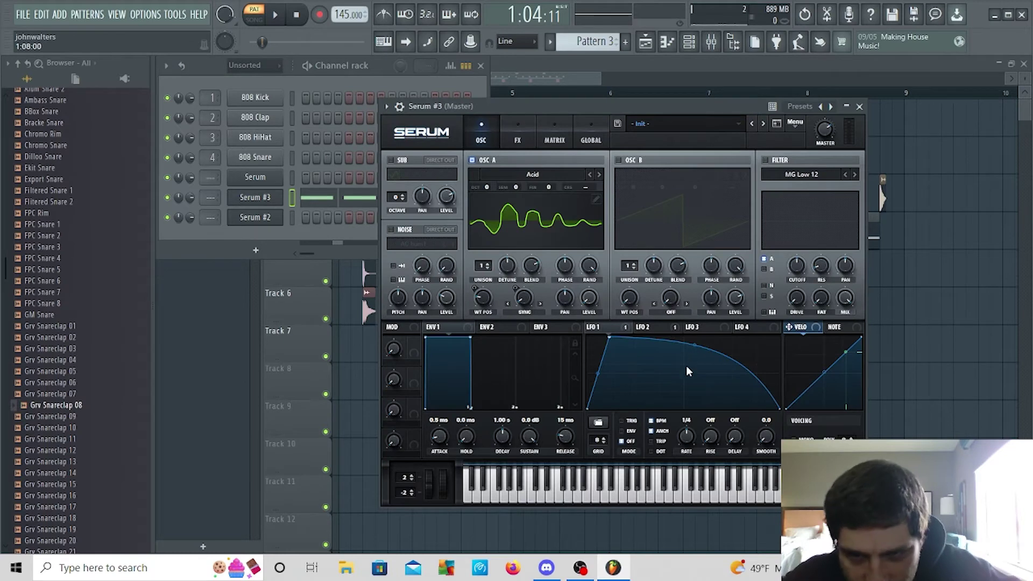
{"action": "double_click", "coordinate": [684, 398]}
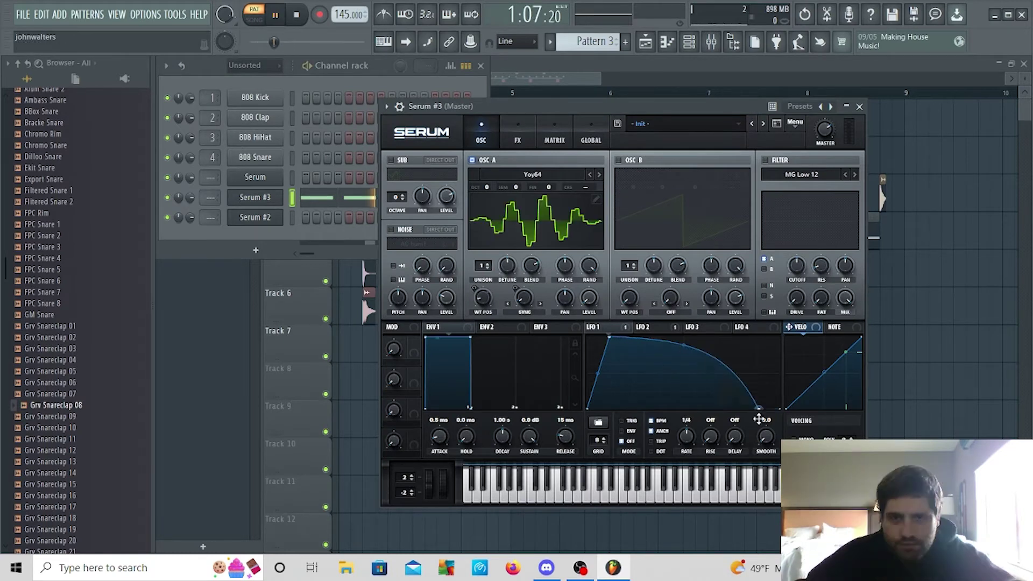
{"action": "left_click", "coordinate": [519, 139]}
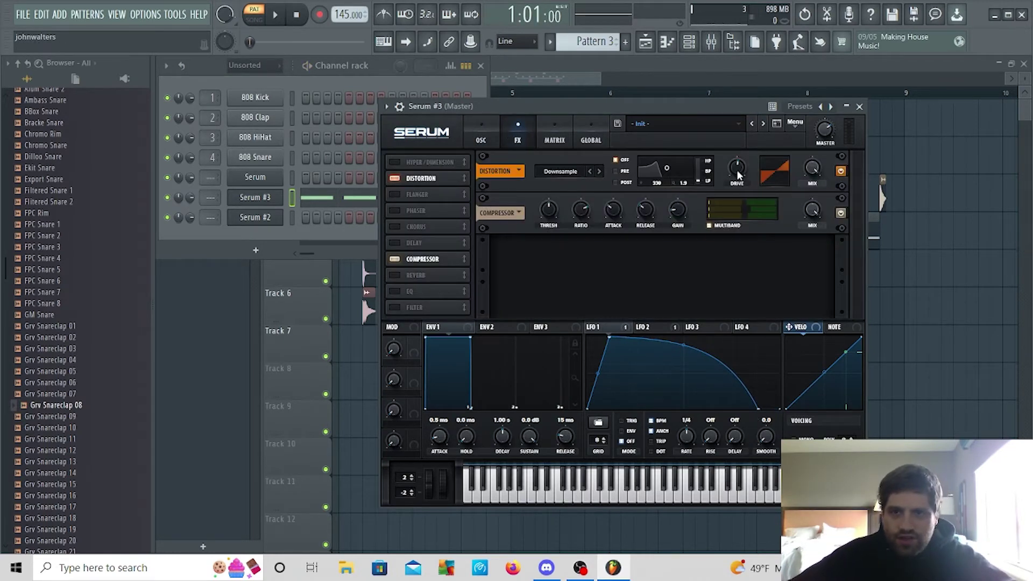
- Replace Track 4's bar-5 Pattern 1 clip with a slightly nudged, shortened Pattern 3 clip
{"action": "key", "text": "F5"}
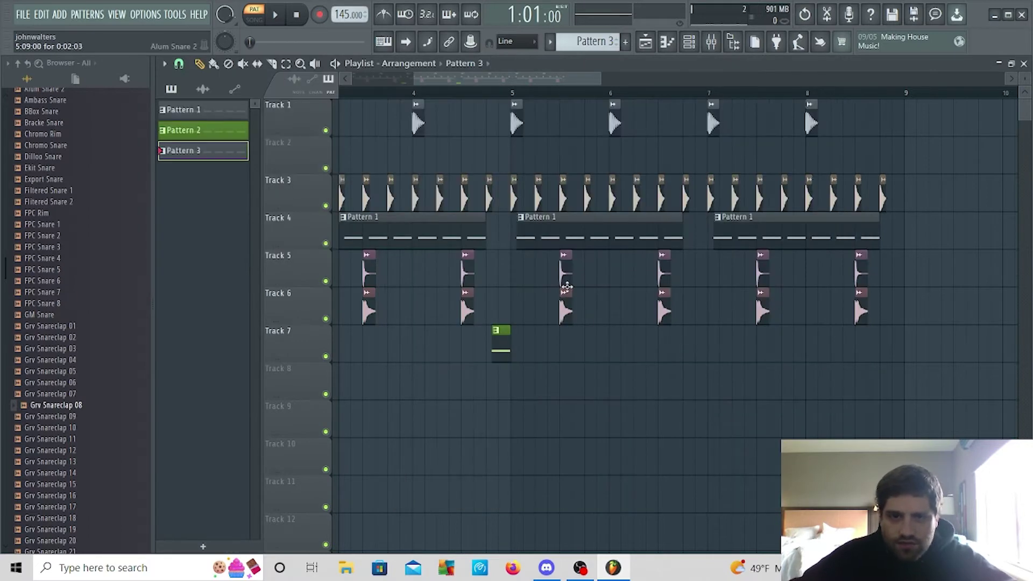
{"action": "right_click", "coordinate": [530, 217]}
{"action": "left_click", "coordinate": [535, 226]}
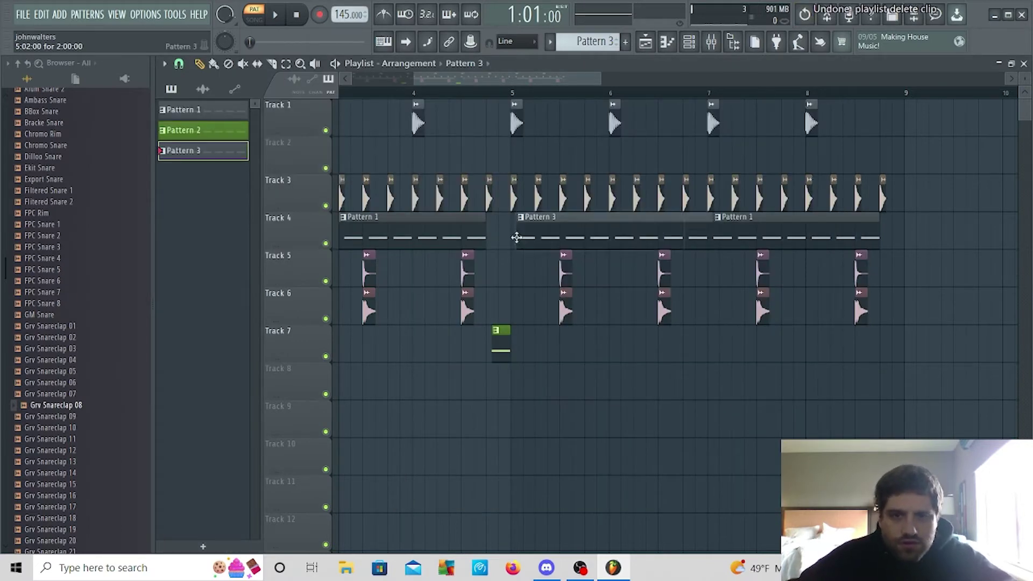
{"action": "left_click_drag", "start_coordinate": [540, 236], "coordinate": [546, 237]}
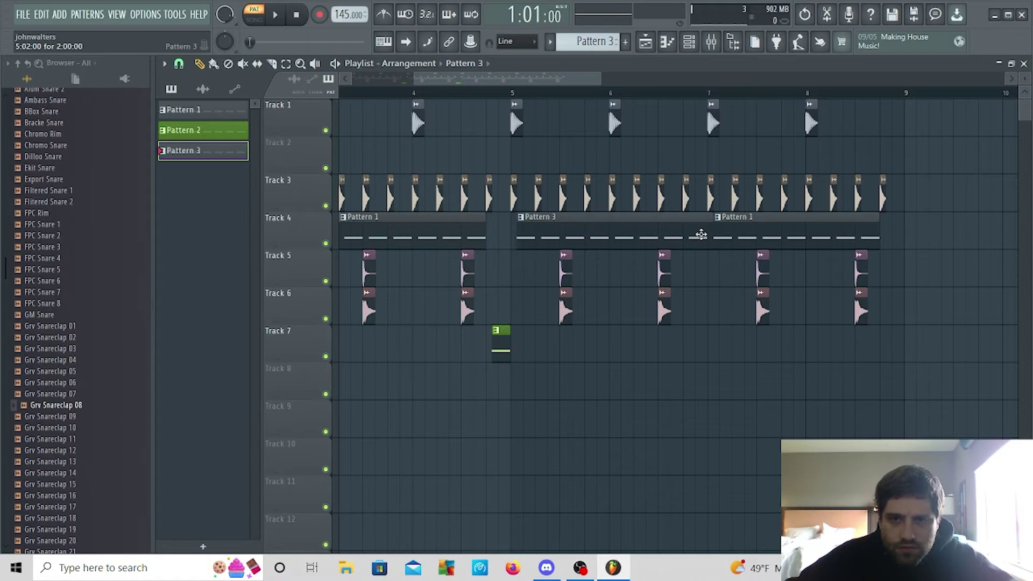
{"action": "left_click_drag", "start_coordinate": [711, 236], "coordinate": [683, 236]}
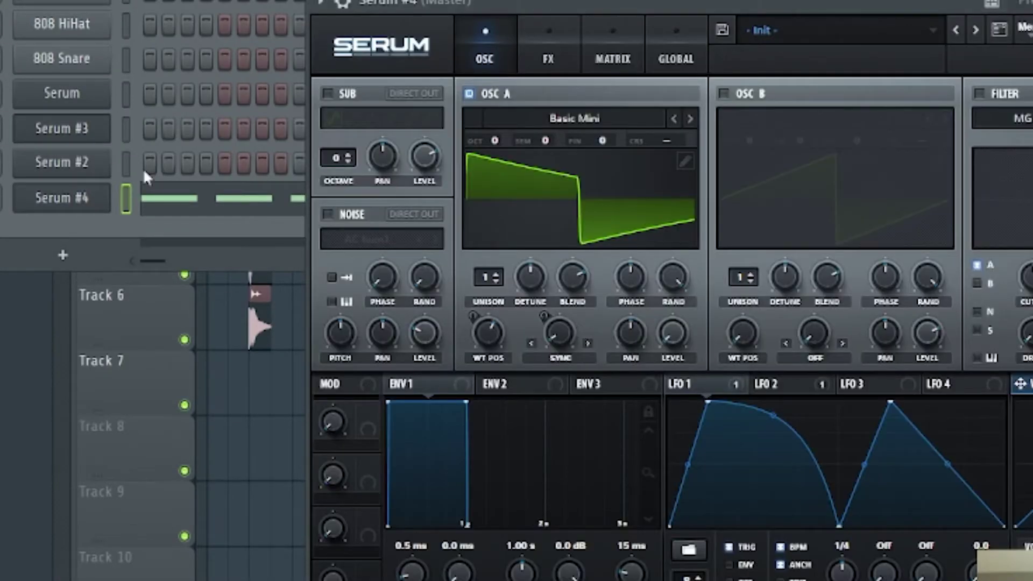
- Cut Serum #4's notes down to one lengthened F2 note and play the pattern
{"action": "right_click", "coordinate": [93, 206]}
{"action": "left_click", "coordinate": [181, 199]}
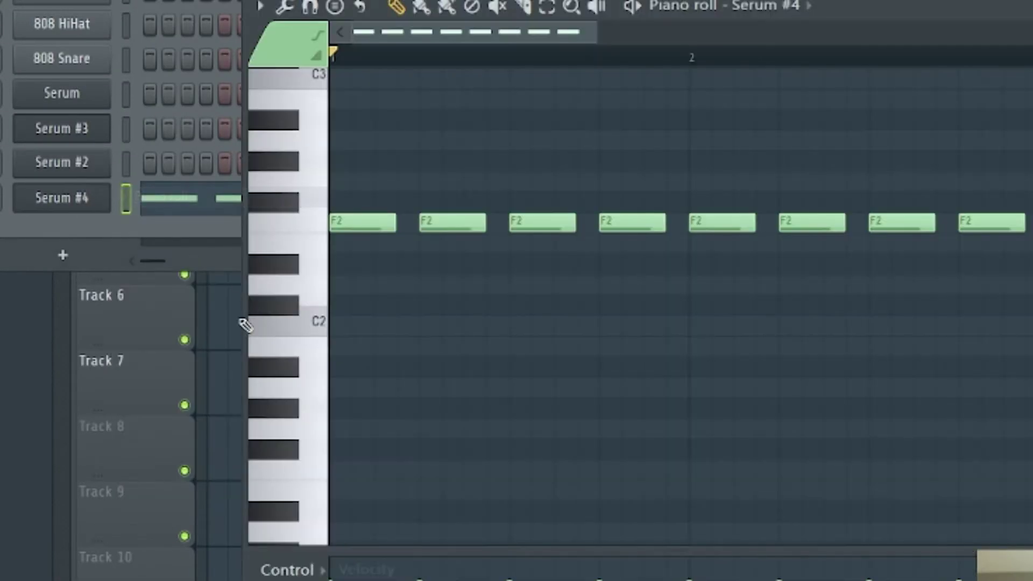
{"action": "right_click", "coordinate": [422, 218]}
{"action": "right_click", "coordinate": [566, 224]}
{"action": "right_click", "coordinate": [807, 224]}
{"action": "right_click", "coordinate": [986, 224]}
{"action": "left_click", "coordinate": [396, 223]}
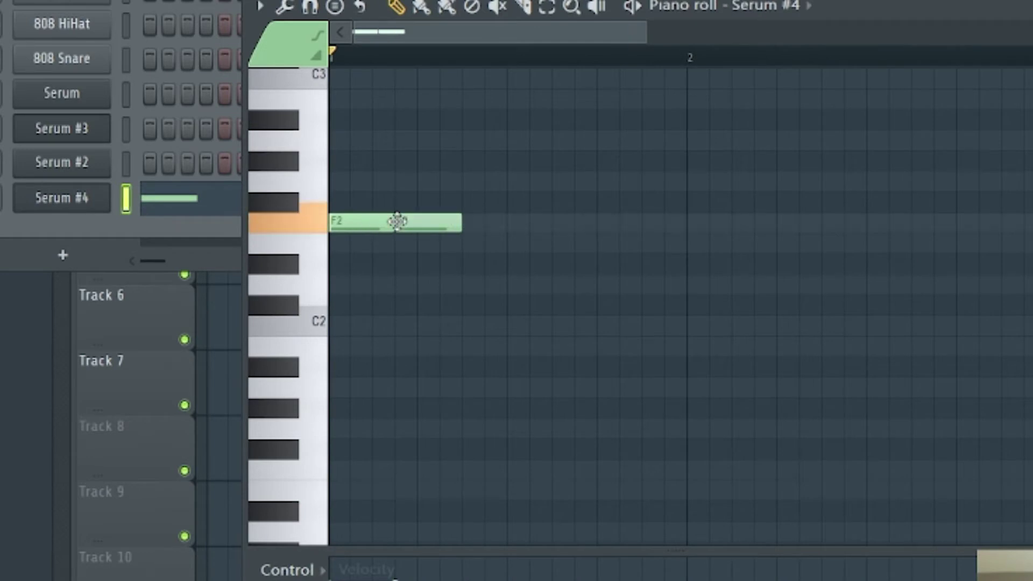
{"action": "left_click_drag", "start_coordinate": [396, 223], "coordinate": [468, 229]}
{"action": "right_click", "coordinate": [469, 229]}
{"action": "left_click_drag", "start_coordinate": [393, 222], "coordinate": [482, 227]}
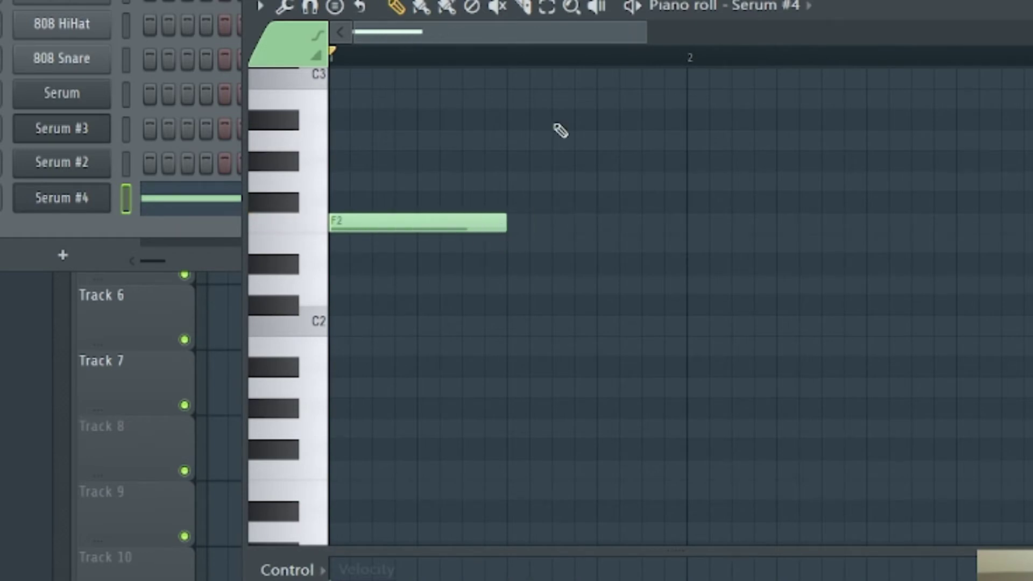
{"action": "key", "text": "F7"}
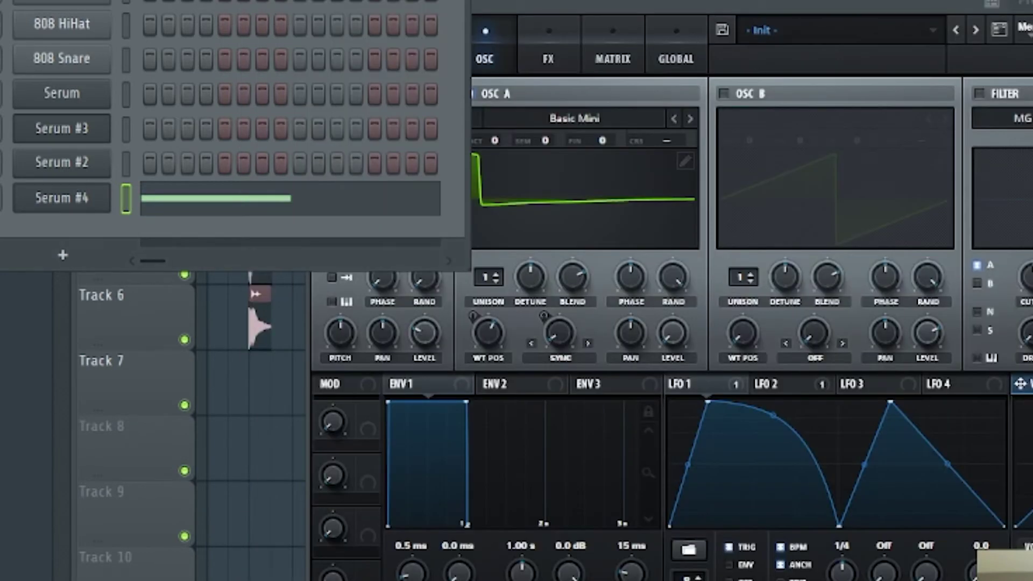
{"action": "key", "text": "space"}
- Step through Serum #4's oscillator A wavetables and settle on Retro_Speaking
{"action": "left_click", "coordinate": [695, 152]}
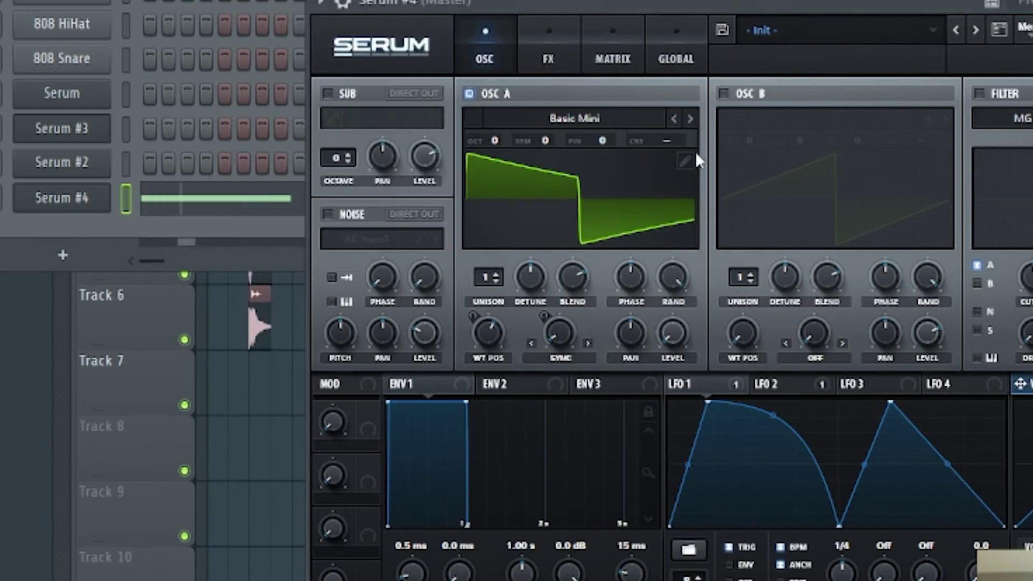
{"action": "left_click", "coordinate": [606, 224]}
{"action": "left_click", "coordinate": [692, 118]}
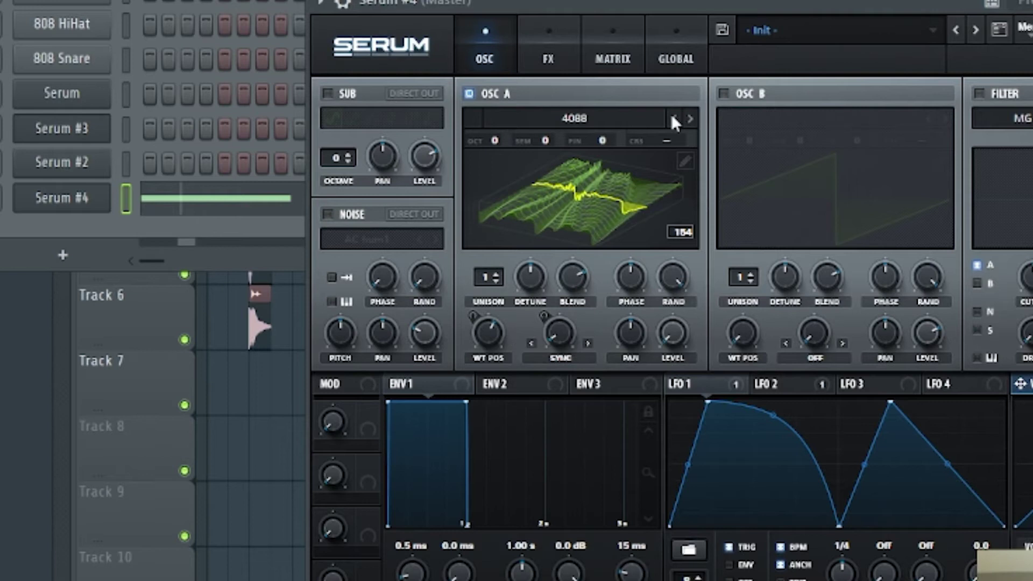
{"action": "left_click", "coordinate": [673, 118]}
{"action": "left_click", "coordinate": [690, 119]}
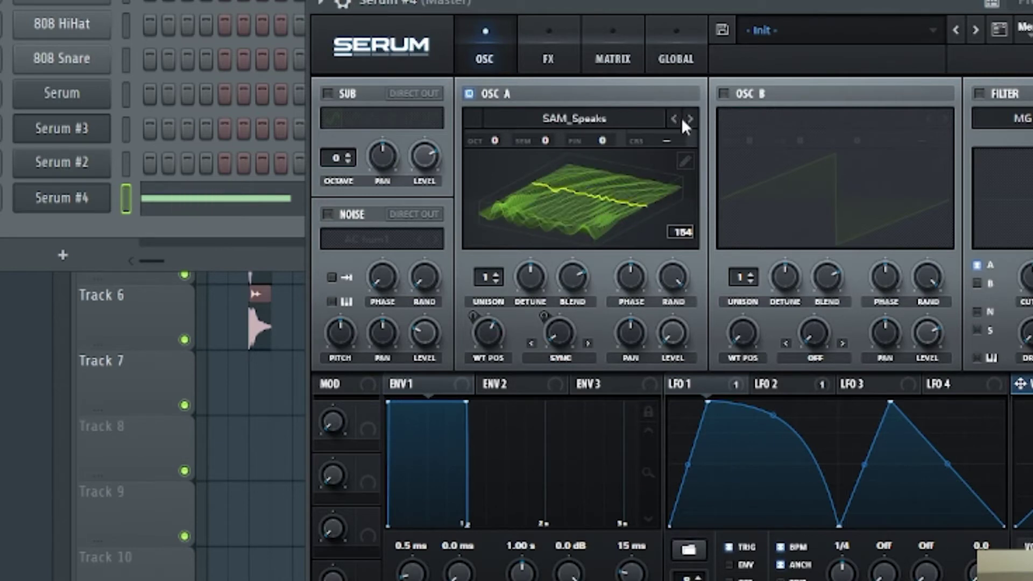
{"action": "left_click", "coordinate": [674, 118]}
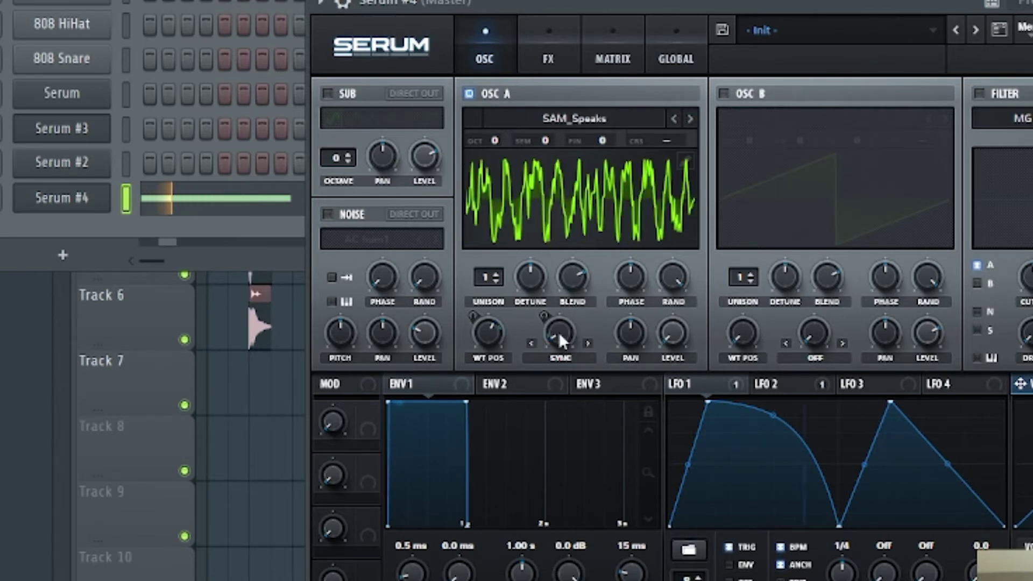
{"action": "left_click", "coordinate": [674, 118]}
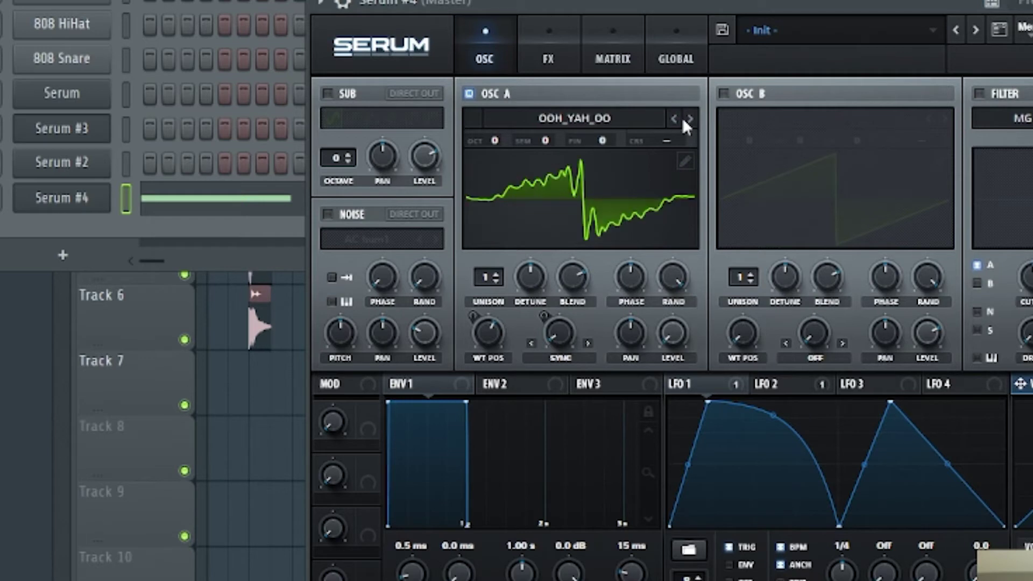
{"action": "left_click", "coordinate": [674, 118]}
{"action": "left_click", "coordinate": [690, 118]}
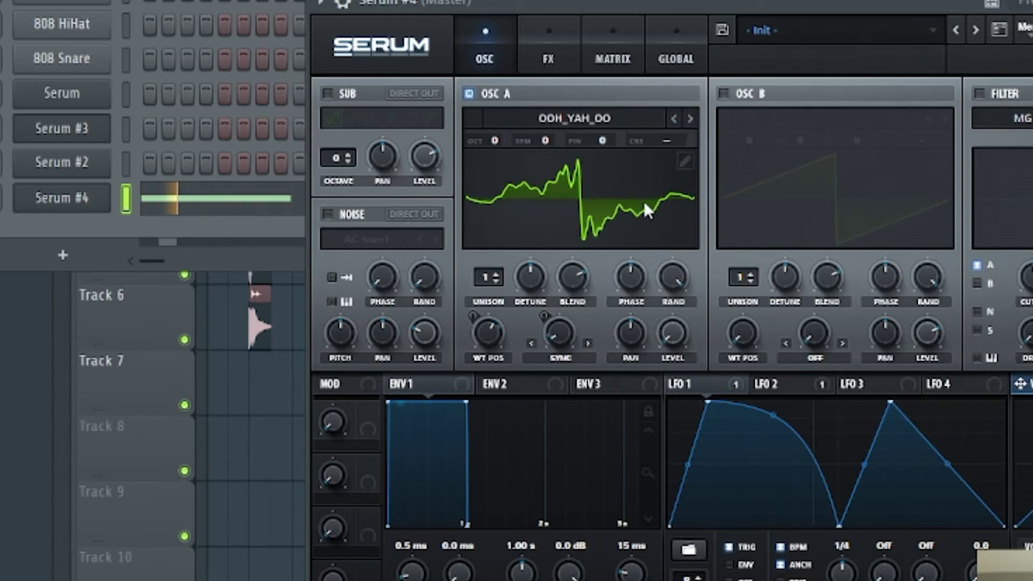
{"action": "left_click", "coordinate": [692, 120]}
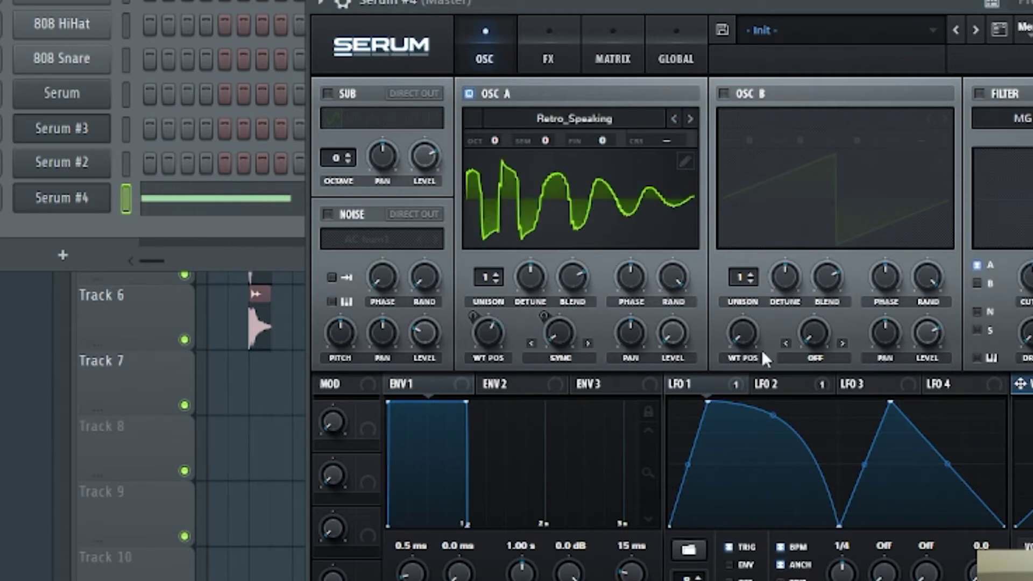
- Reshape LFO 1 with a flattened right half, a second peak and one valley removed
{"action": "left_click_drag", "start_coordinate": [891, 402], "coordinate": [830, 524]}
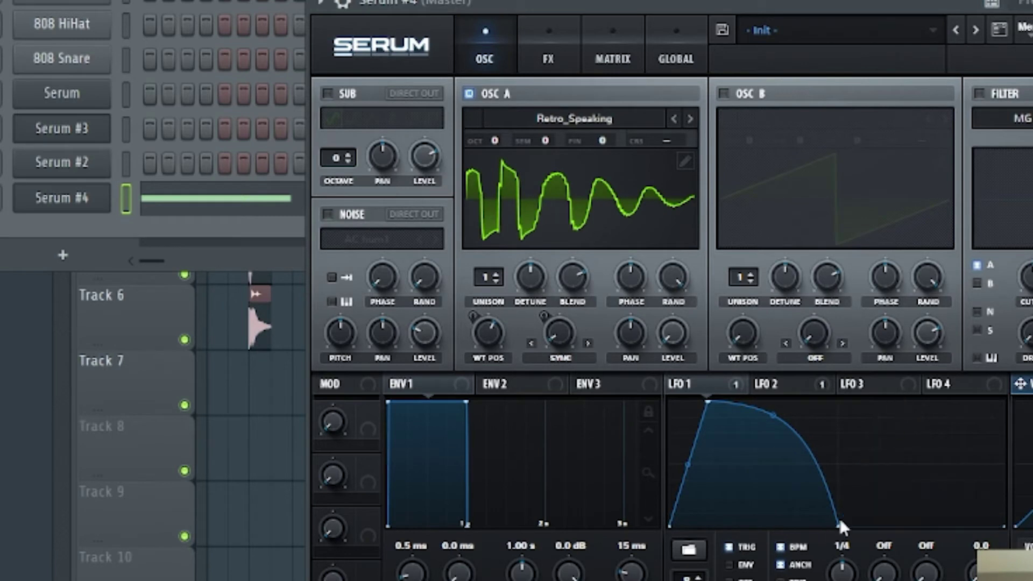
{"action": "left_click_drag", "start_coordinate": [916, 492], "coordinate": [920, 368]}
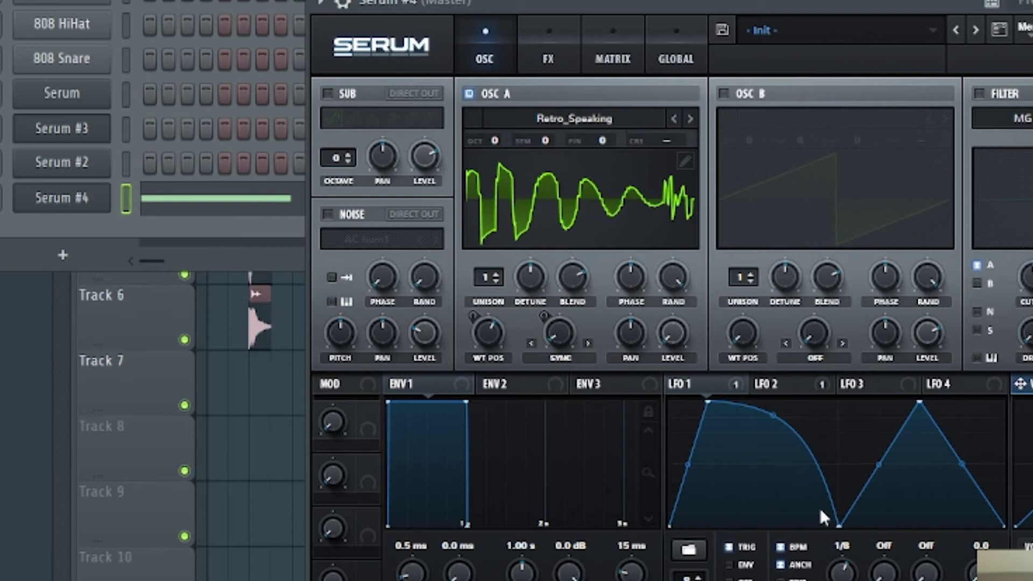
{"action": "double_click", "coordinate": [835, 525]}
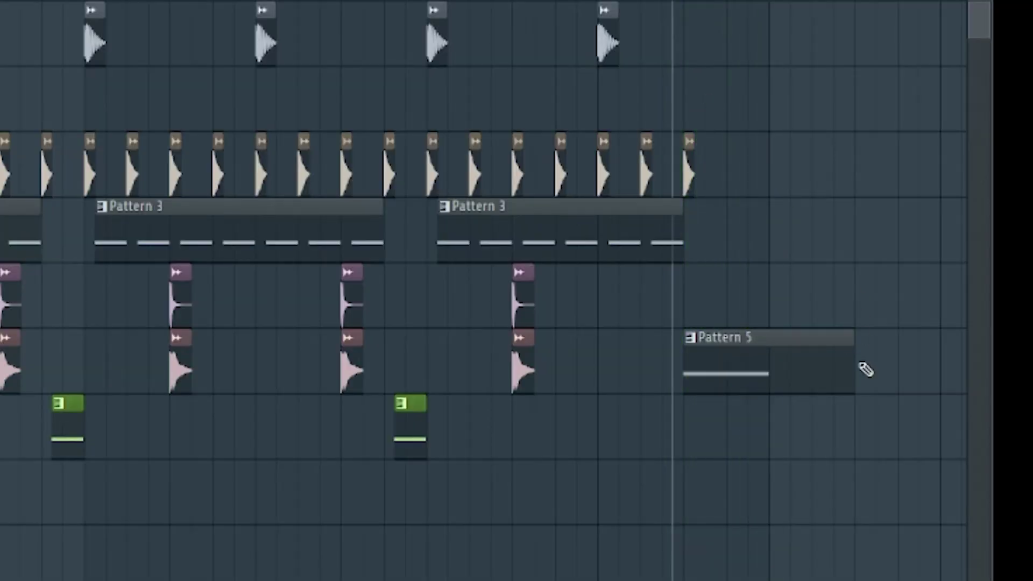
- Halve the Pattern 5 clip and rebuild Track 4's long Pattern 1 clip as five short clips
{"action": "left_click_drag", "start_coordinate": [849, 367], "coordinate": [761, 362]}
{"action": "scroll", "coordinate": [720, 467], "scroll_direction": "right", "scroll_amount": 5}
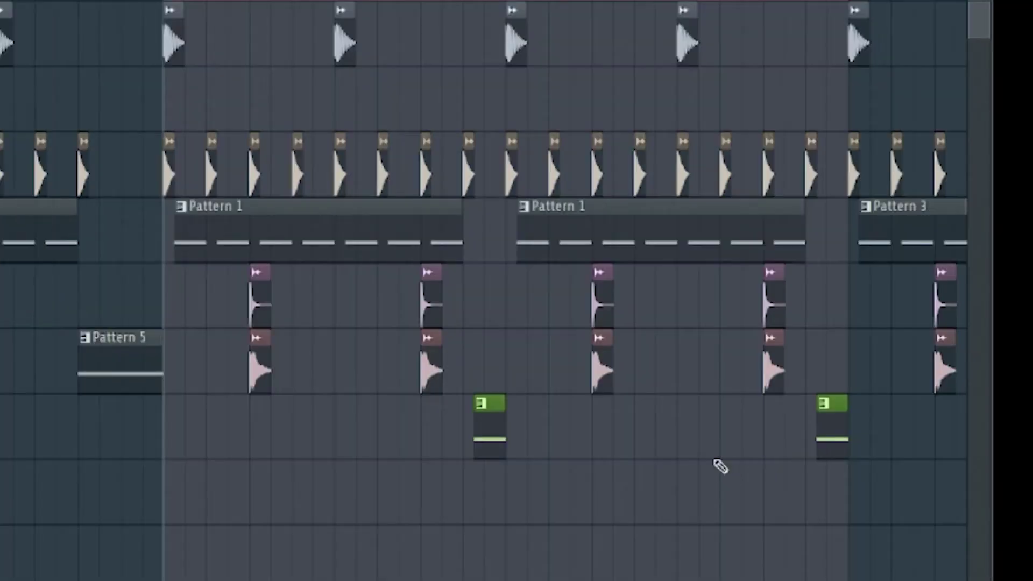
{"action": "left_click_drag", "start_coordinate": [464, 242], "coordinate": [217, 268]}
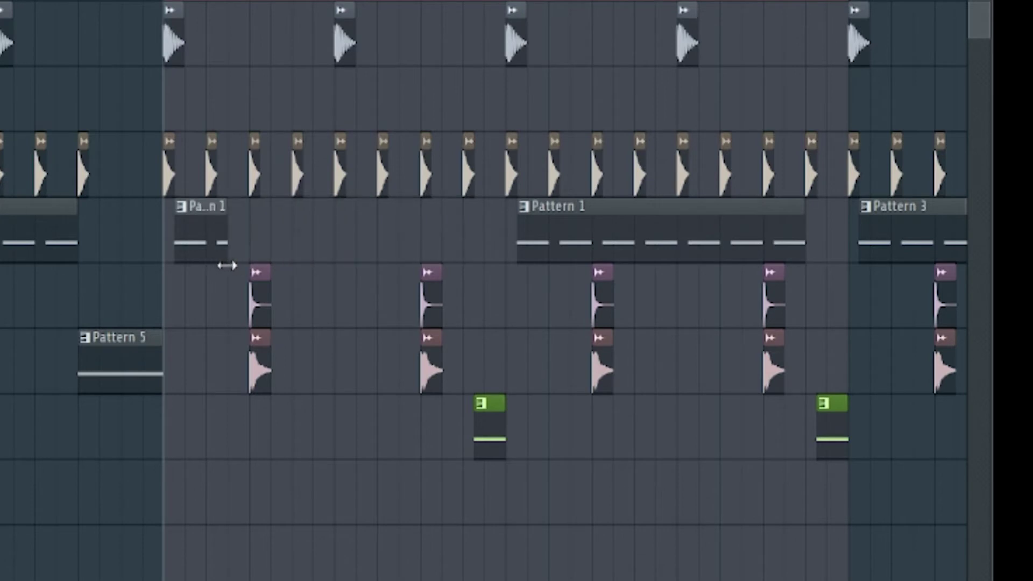
{"action": "left_click", "coordinate": [280, 242]}
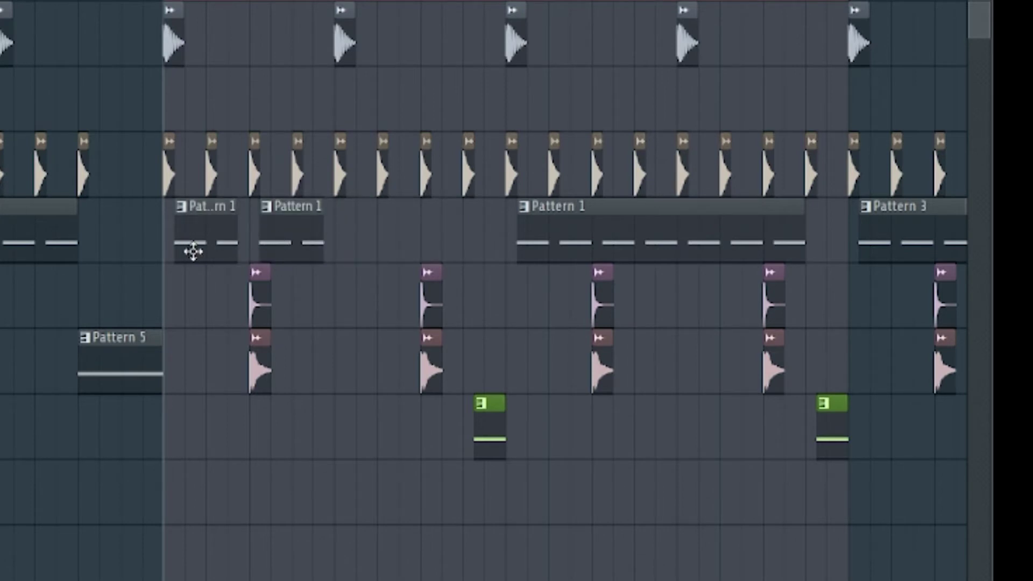
{"action": "left_click_drag", "start_coordinate": [204, 253], "coordinate": [176, 250]}
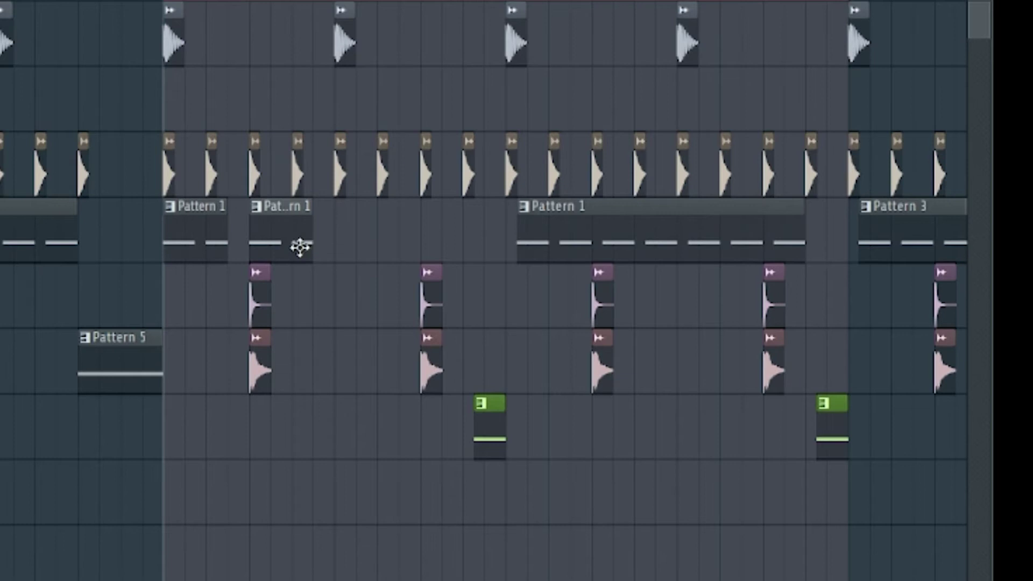
{"action": "left_click", "coordinate": [331, 249]}
{"action": "left_click", "coordinate": [432, 250]}
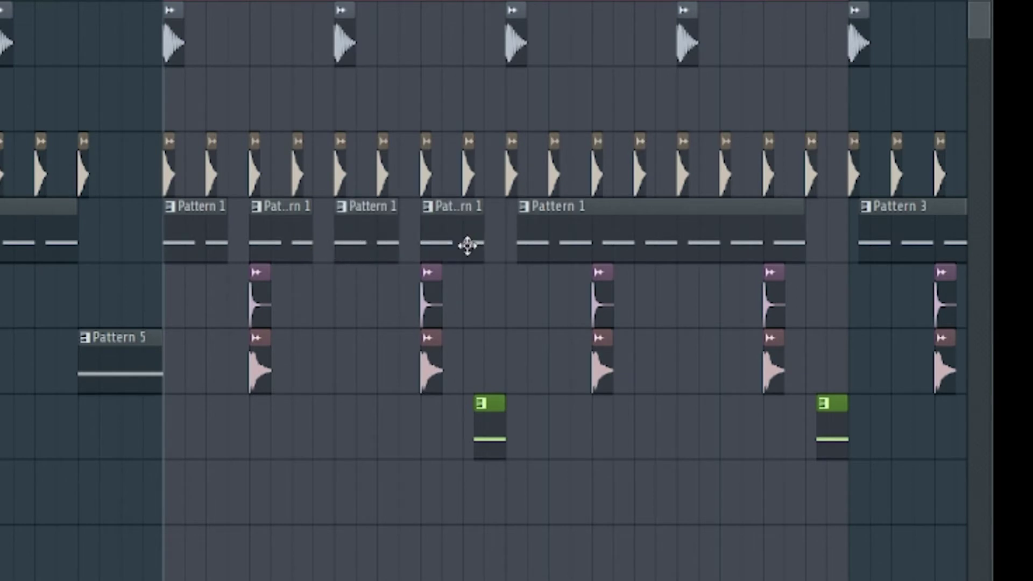
{"action": "left_click_drag", "start_coordinate": [609, 253], "coordinate": [499, 243]}
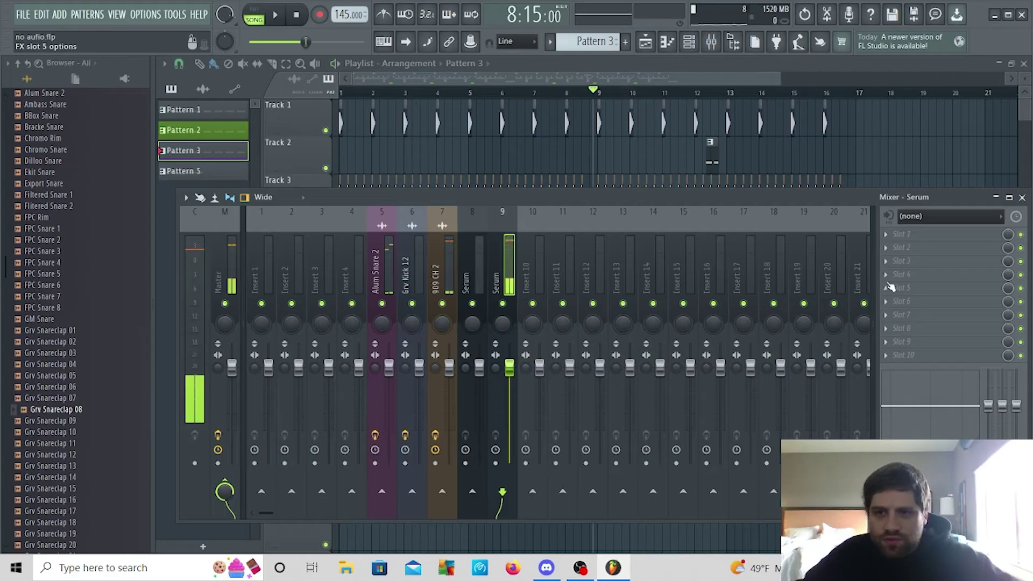
- Load Effector into an insert slot on the Serum mixer channel and play the beat
{"action": "left_click", "coordinate": [952, 235]}
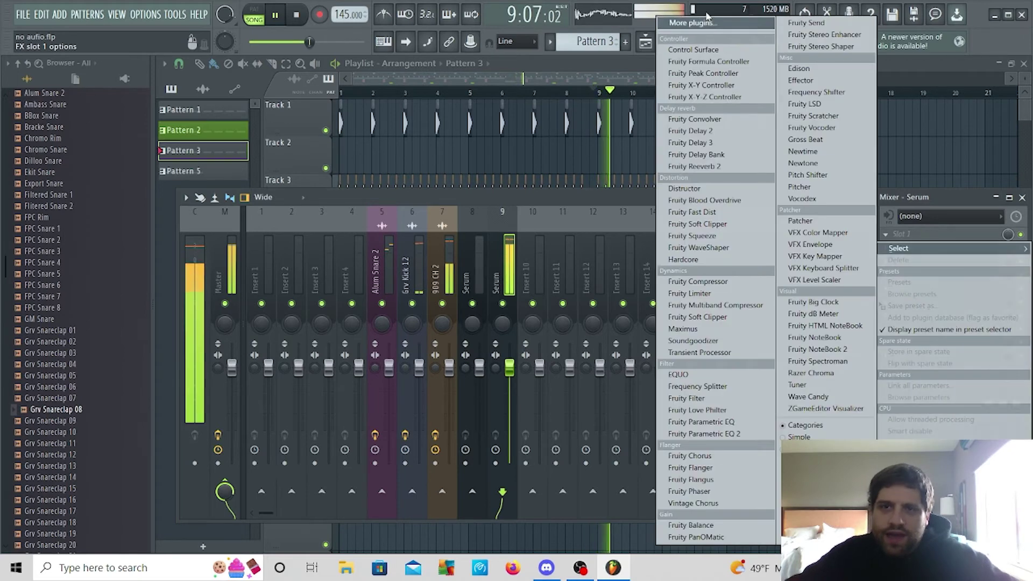
{"action": "key", "text": "Escape"}
{"action": "key", "text": "space"}
{"action": "left_click", "coordinate": [947, 236]}
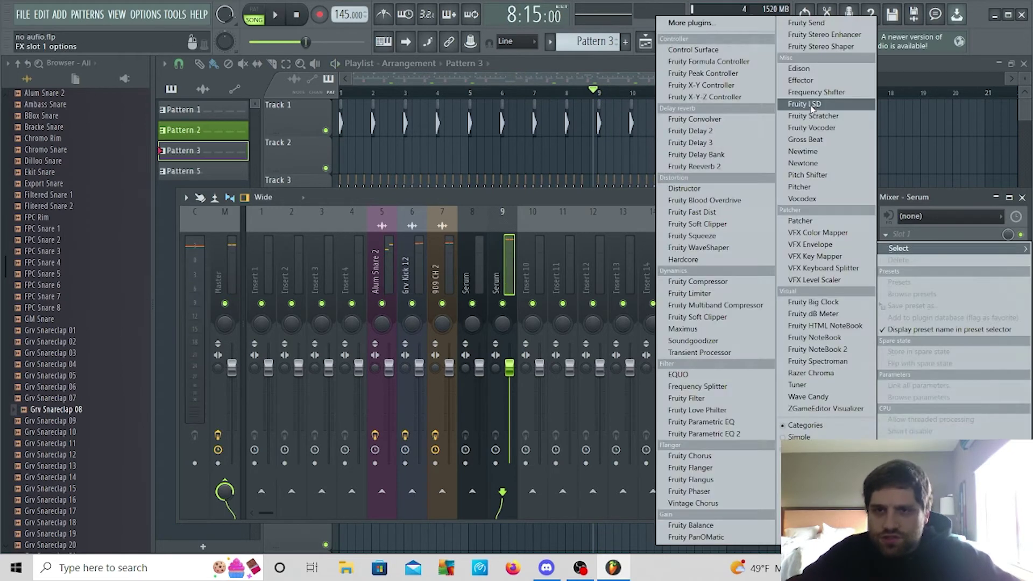
{"action": "left_click", "coordinate": [711, 23]}
{"action": "type", "text": "eff"}
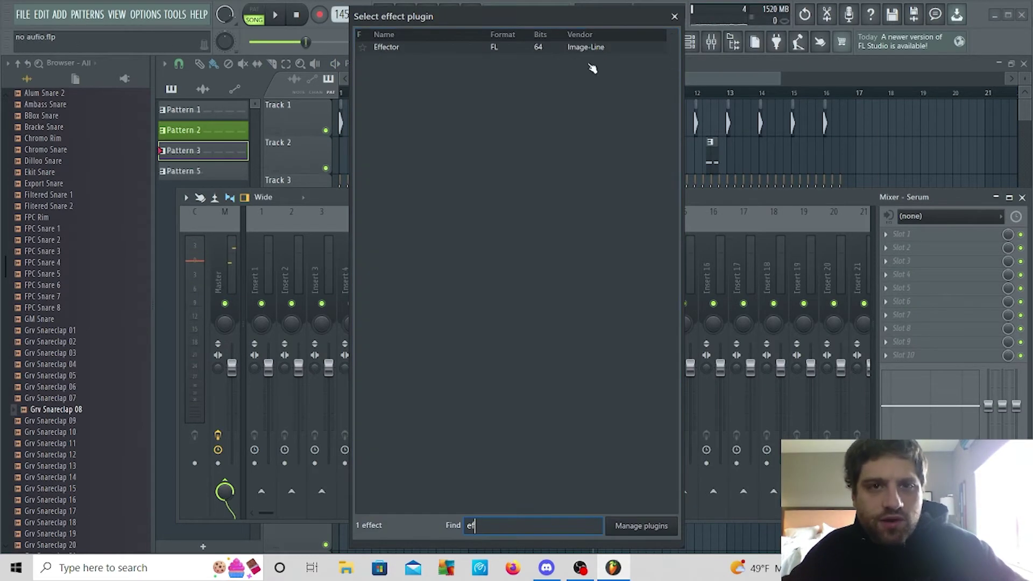
{"action": "double_click", "coordinate": [482, 47]}
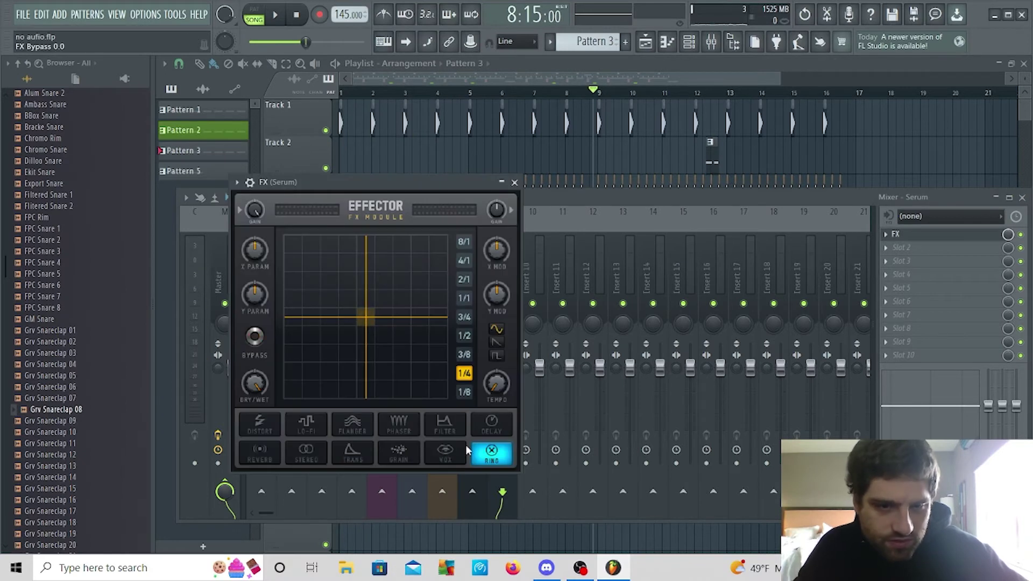
{"action": "key", "text": "space"}
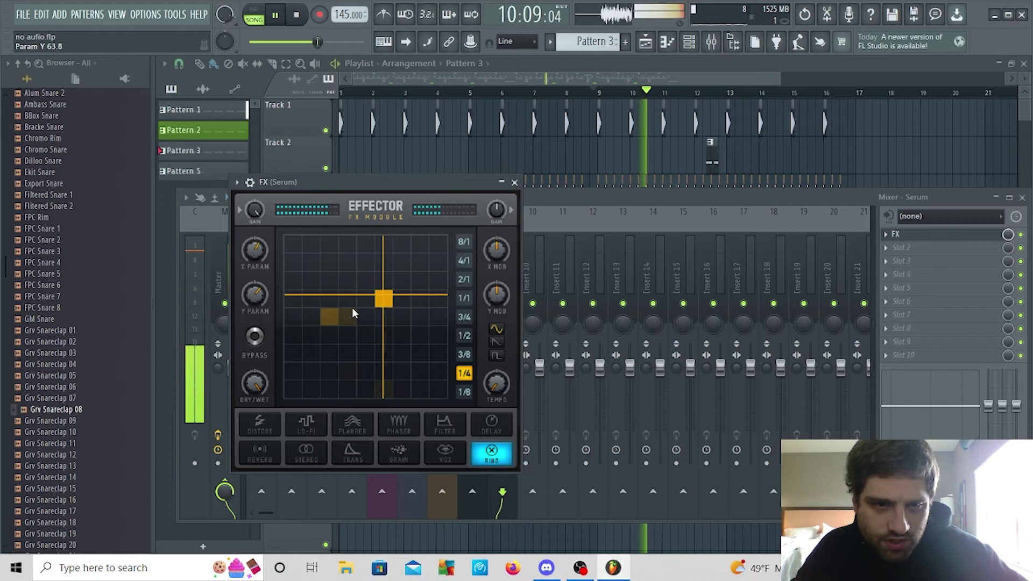
- Browse the effects list for further Serum insert slots without adding another plugin
{"action": "left_click", "coordinate": [919, 304]}
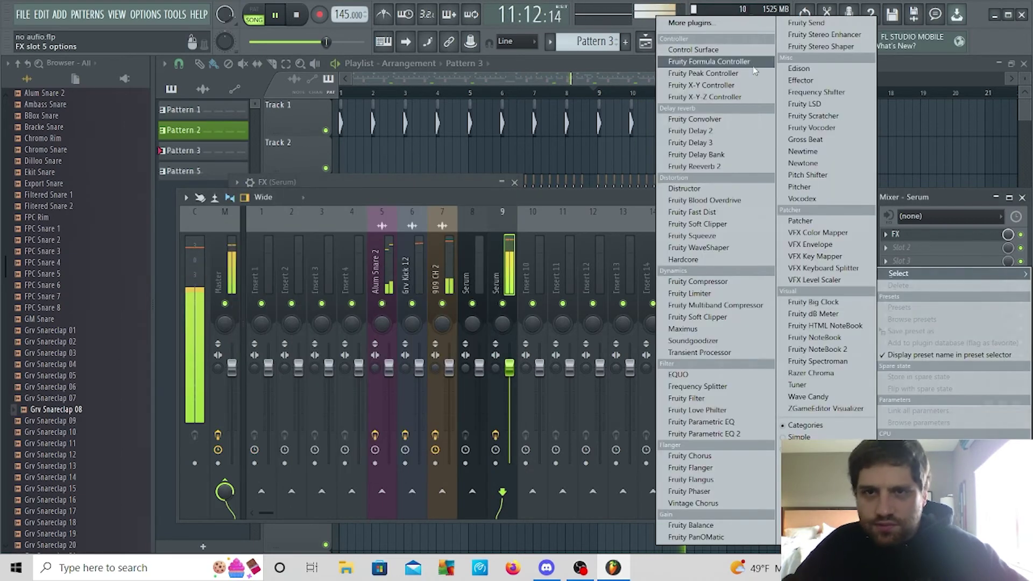
{"action": "left_click", "coordinate": [702, 16]}
{"action": "key", "text": "Escape"}
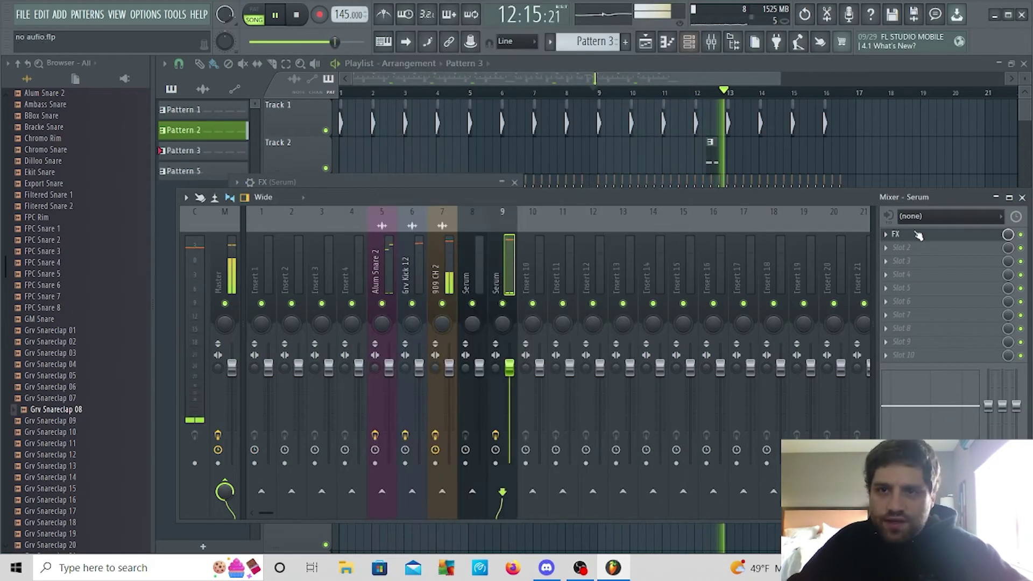
{"action": "left_click", "coordinate": [914, 261]}
- Route Serum #6 to a free mixer track
{"action": "left_click", "coordinate": [722, 22]}
{"action": "type", "text": "voc"}
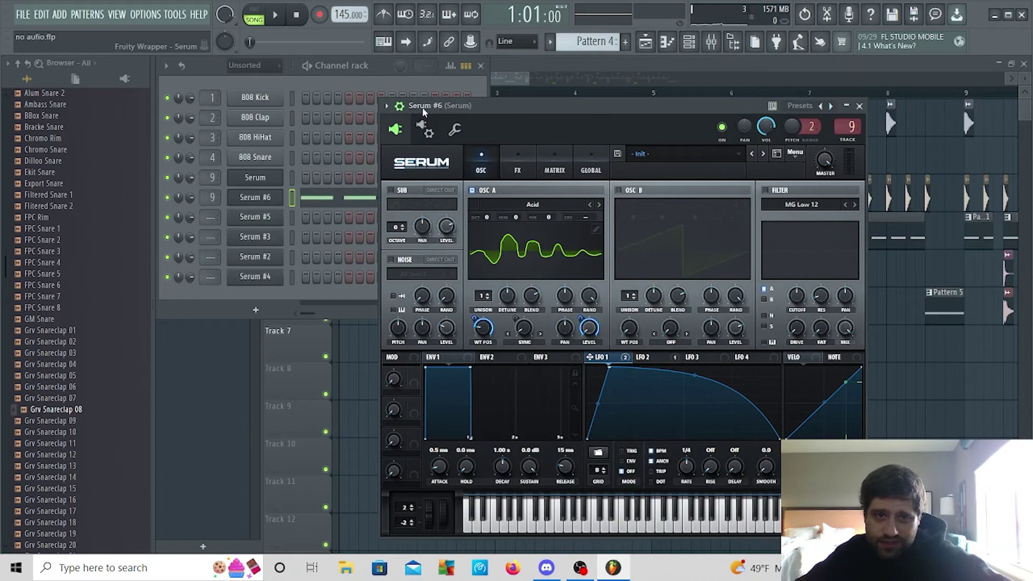
{"action": "left_click", "coordinate": [385, 108]}
{"action": "left_click", "coordinate": [648, 146]}
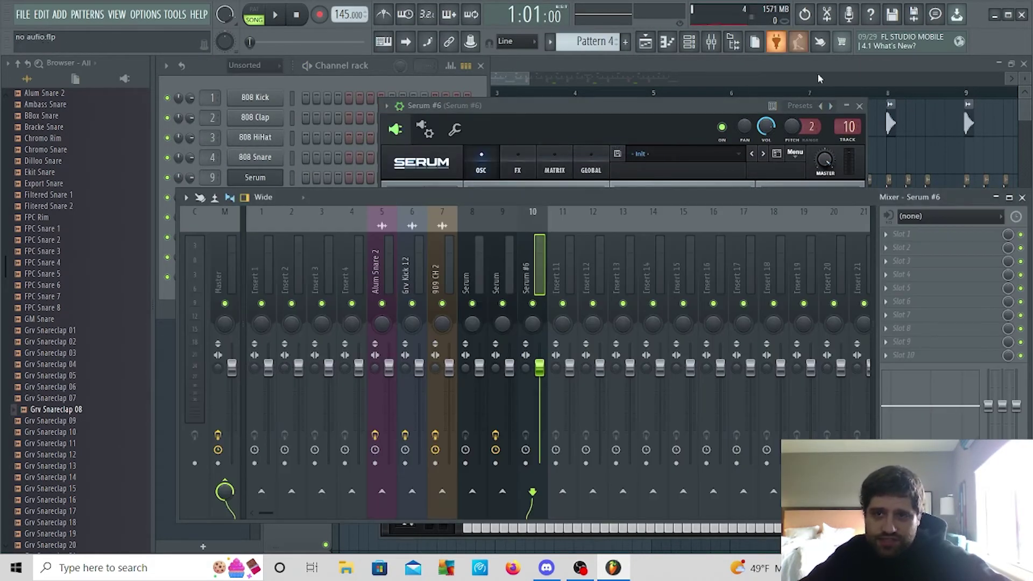
- Load Fruity Parametric EQ 2 on Serum #6's track and high-pass it around 257 Hz
{"action": "left_click", "coordinate": [917, 241]}
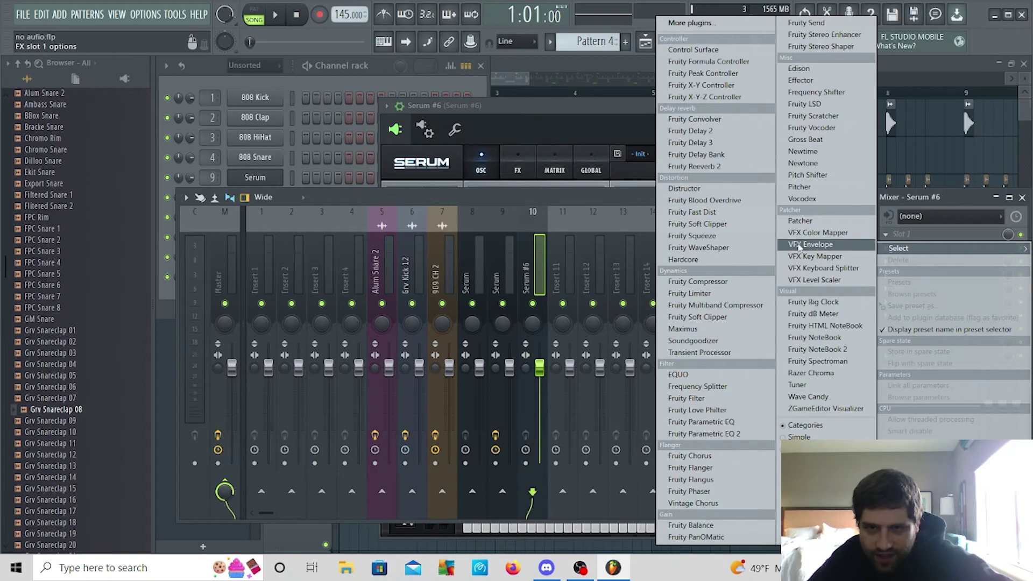
{"action": "left_click", "coordinate": [730, 436]}
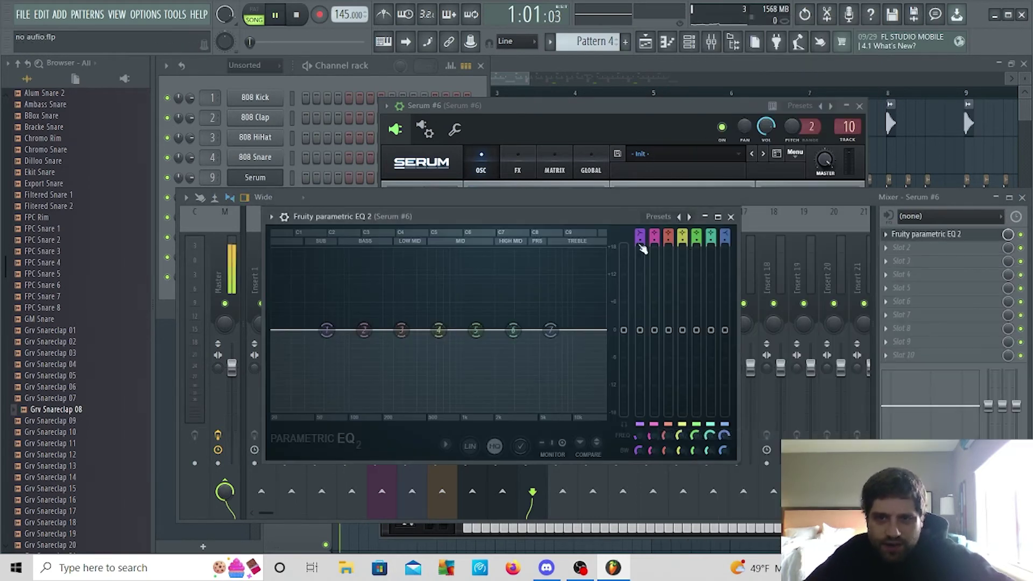
{"action": "scroll", "coordinate": [326, 329], "scroll_direction": "up", "scroll_amount": 2}
{"action": "key", "text": "space"}
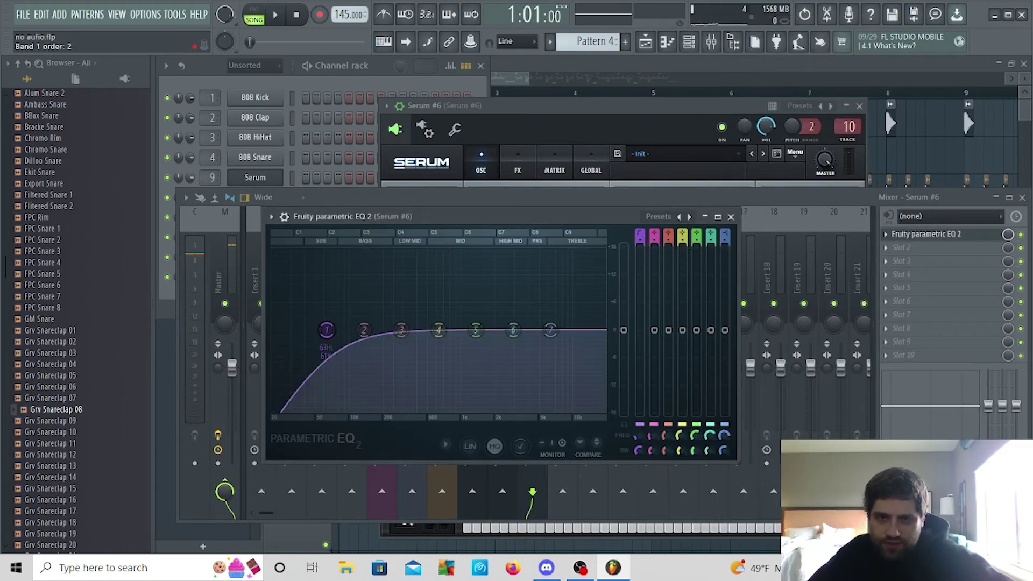
{"action": "left_click_drag", "start_coordinate": [326, 330], "coordinate": [396, 329]}
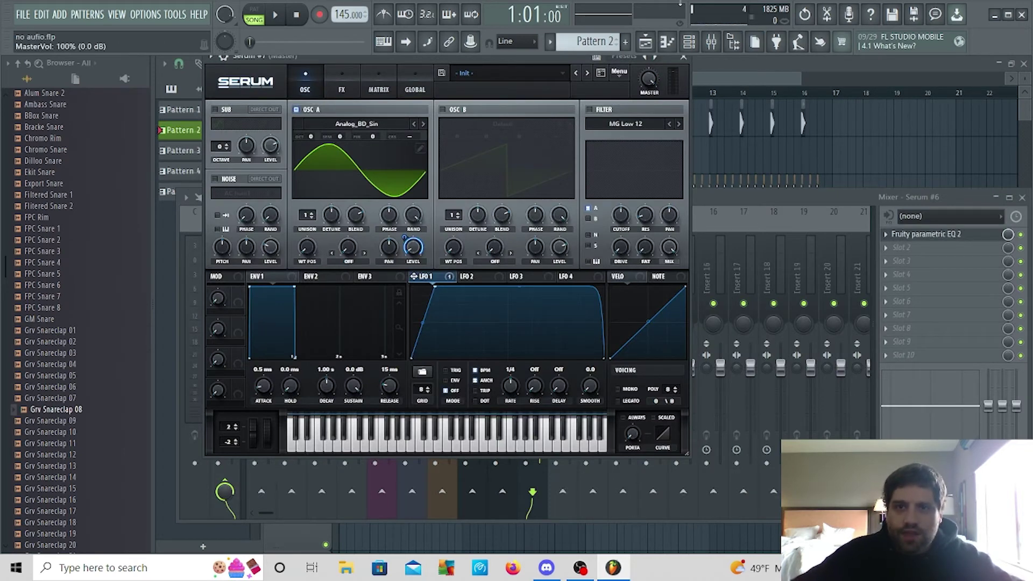
- Route Serum #7 to a free mixer track and load Parametric EQ 2 on it
{"action": "left_click", "coordinate": [210, 59]}
{"action": "left_click", "coordinate": [387, 97]}
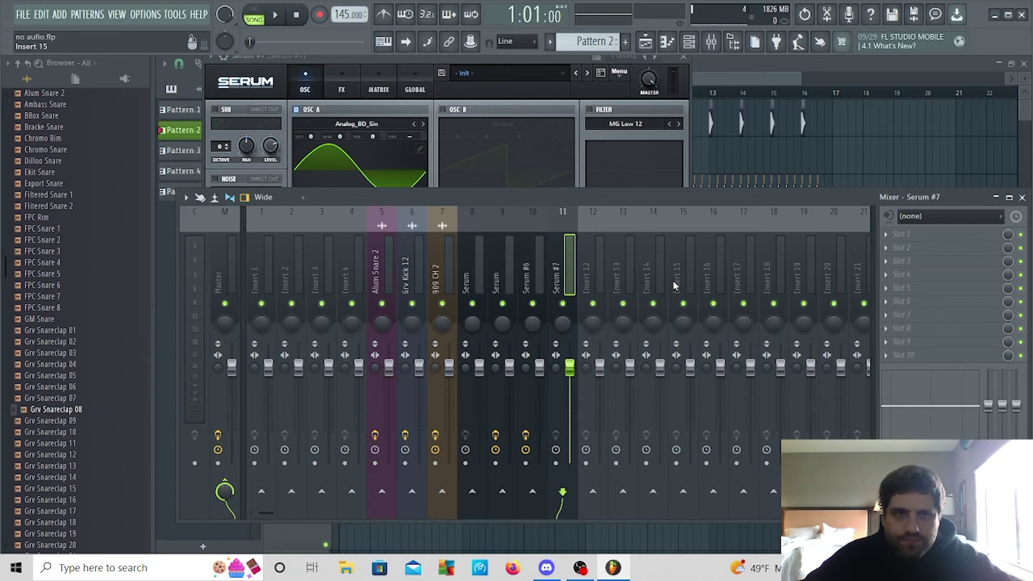
{"action": "left_click", "coordinate": [945, 236]}
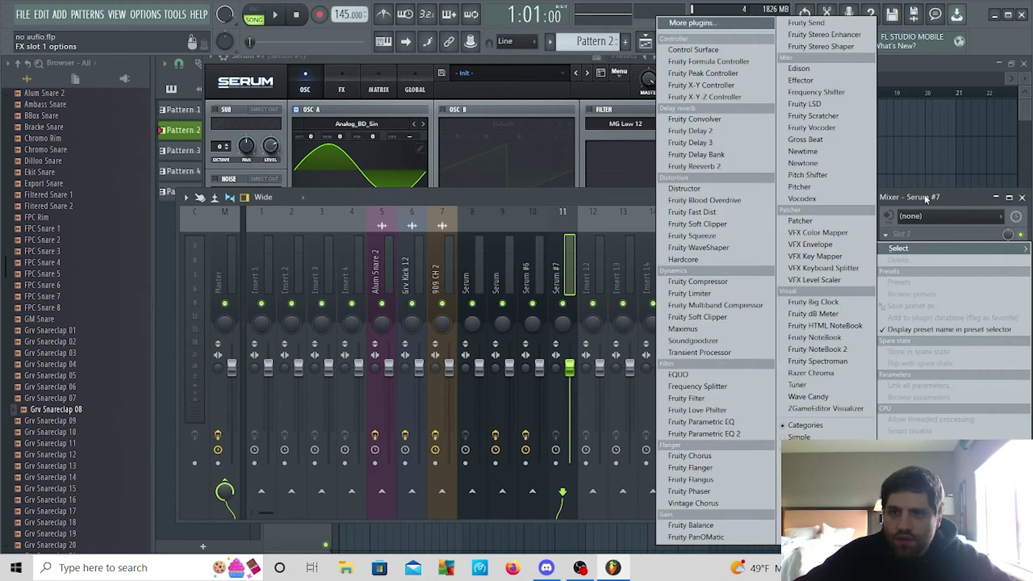
{"action": "left_click", "coordinate": [713, 434]}
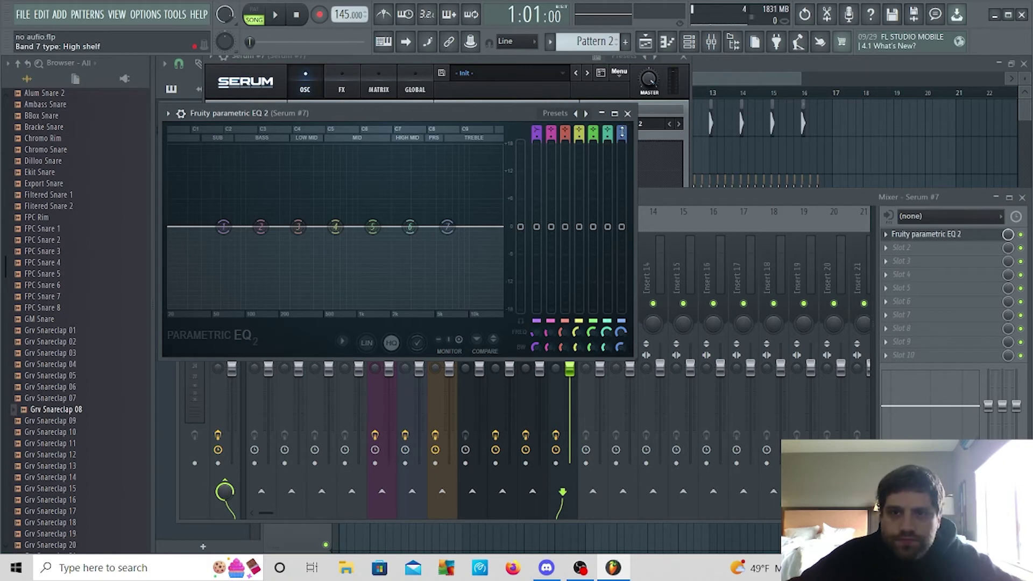
{"action": "scroll", "coordinate": [447, 226], "scroll_direction": "down", "scroll_amount": 3}
{"action": "scroll", "coordinate": [447, 227], "scroll_direction": "down", "scroll_amount": 1}
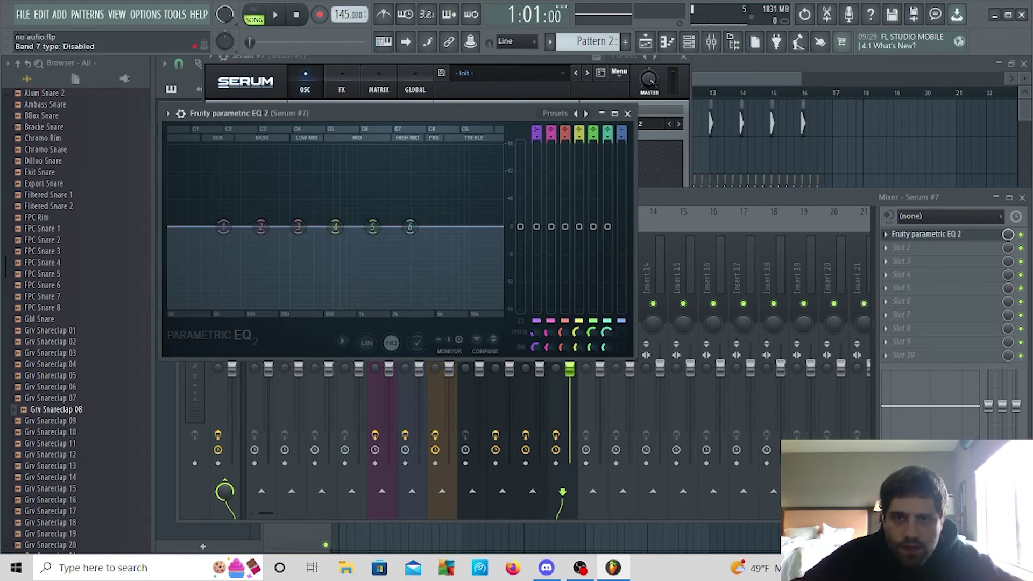
{"action": "scroll", "coordinate": [448, 227], "scroll_direction": "down", "scroll_amount": 1}
- Low-pass Serum #7's EQ at about 120 Hz and move it later in the effect chain
{"action": "left_click_drag", "start_coordinate": [448, 226], "coordinate": [255, 227]}
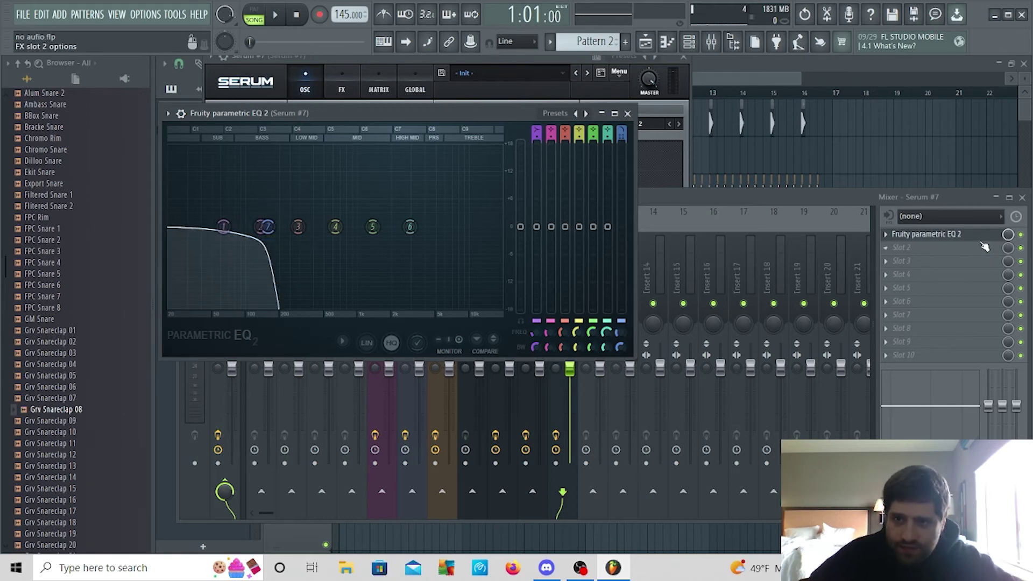
{"action": "left_click_drag", "start_coordinate": [983, 243], "coordinate": [980, 323]}
{"action": "left_click", "coordinate": [918, 235]}
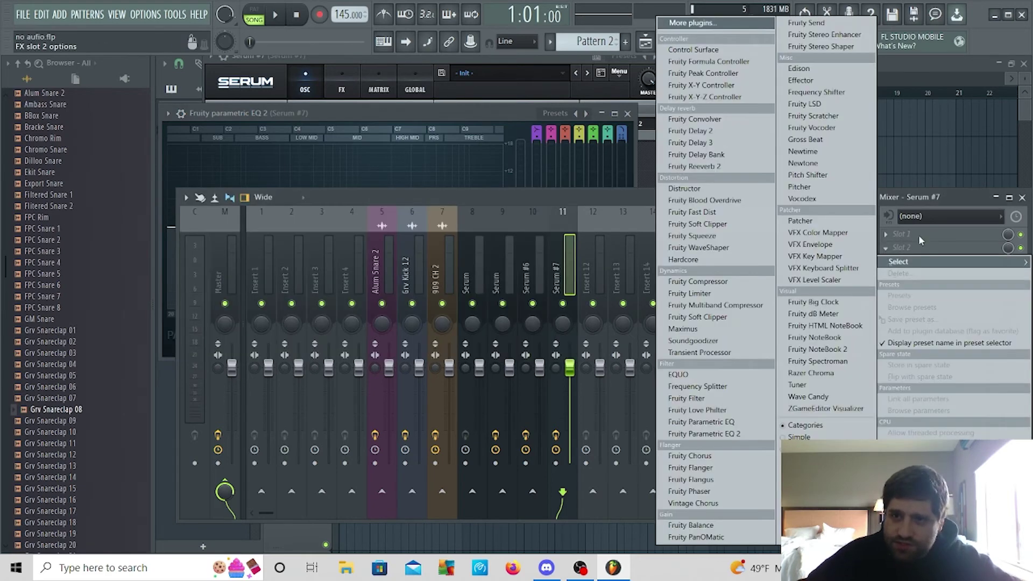
{"action": "left_click", "coordinate": [716, 24]}
{"action": "type", "text": "bloo"}
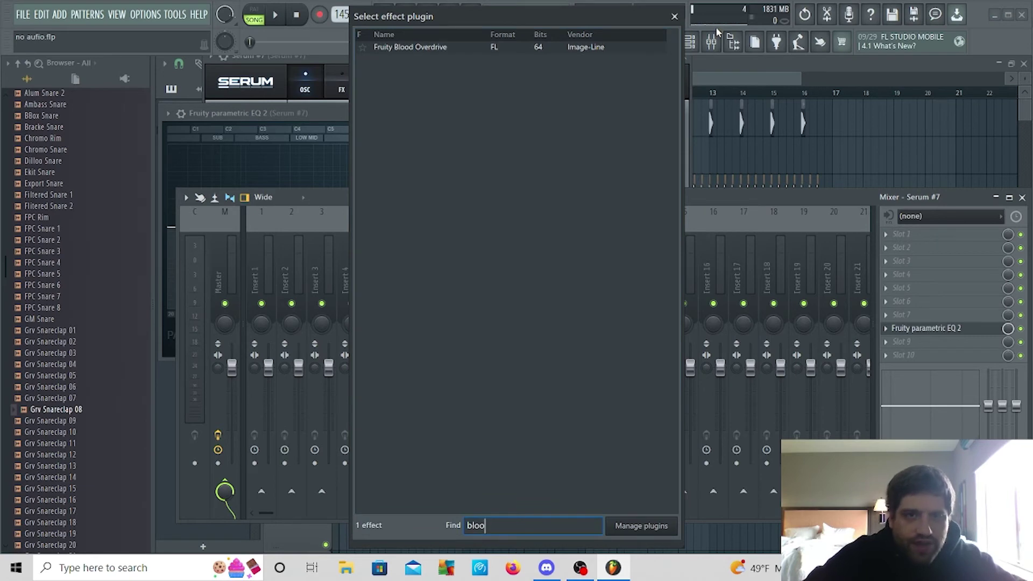
- Load Fruity Blood Overdrive on Serum #7's track and reshape the automation point's curve
{"action": "double_click", "coordinate": [630, 50]}
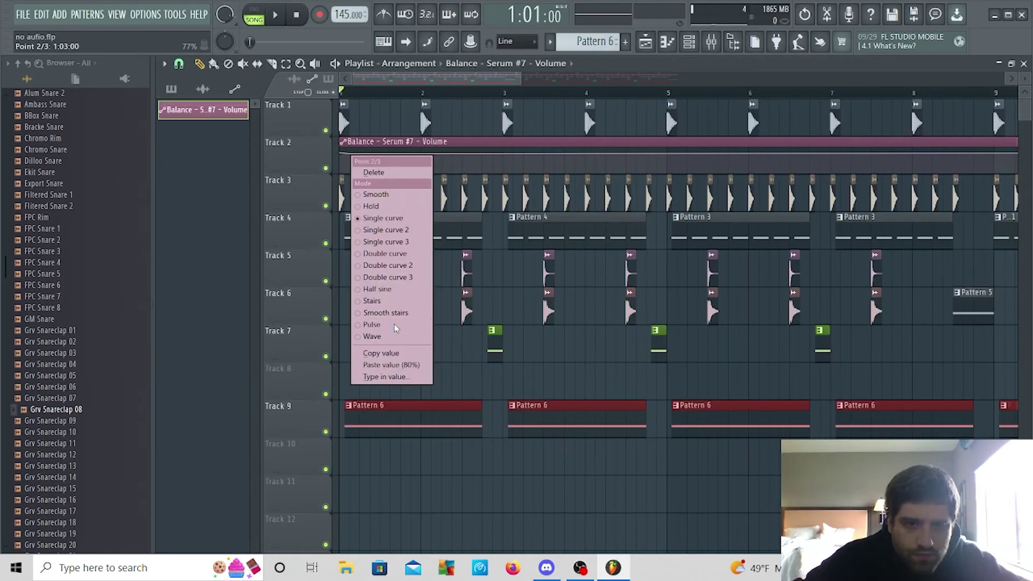
{"action": "left_click", "coordinate": [395, 365]}
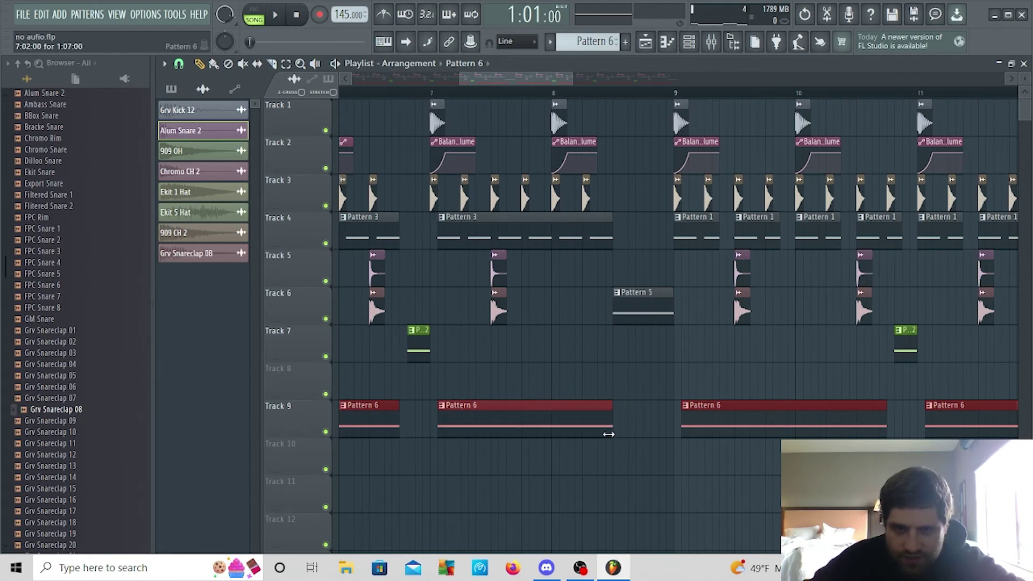
{"action": "left_click_drag", "start_coordinate": [535, 75], "coordinate": [593, 77]}
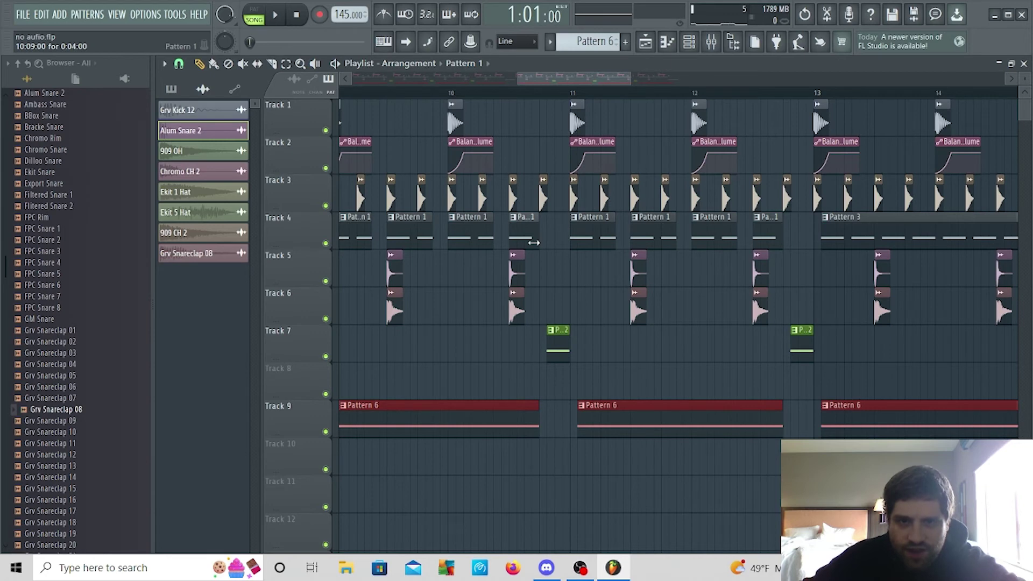
{"action": "mouse_move", "coordinate": [558, 79]}
{"action": "left_mouse_down"}
{"action": "mouse_move", "coordinate": [533, 77]}
{"action": "mouse_move", "coordinate": [694, 80]}
{"action": "left_mouse_up"}
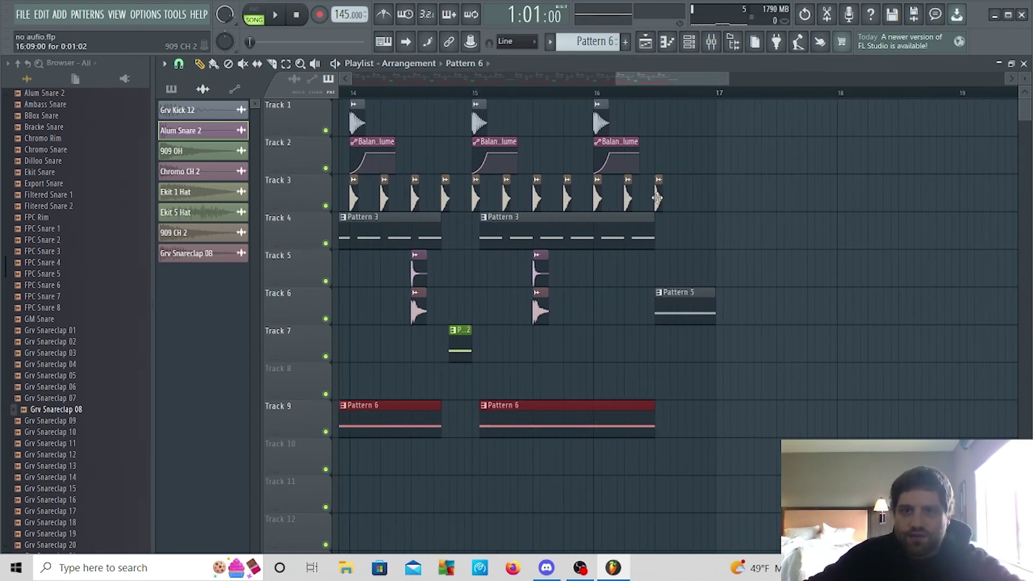
{"action": "mouse_move", "coordinate": [656, 75]}
{"action": "left_mouse_down"}
{"action": "mouse_move", "coordinate": [605, 76]}
{"action": "mouse_move", "coordinate": [593, 101]}
{"action": "mouse_move", "coordinate": [577, 81]}
{"action": "mouse_move", "coordinate": [393, 93]}
{"action": "left_mouse_up"}
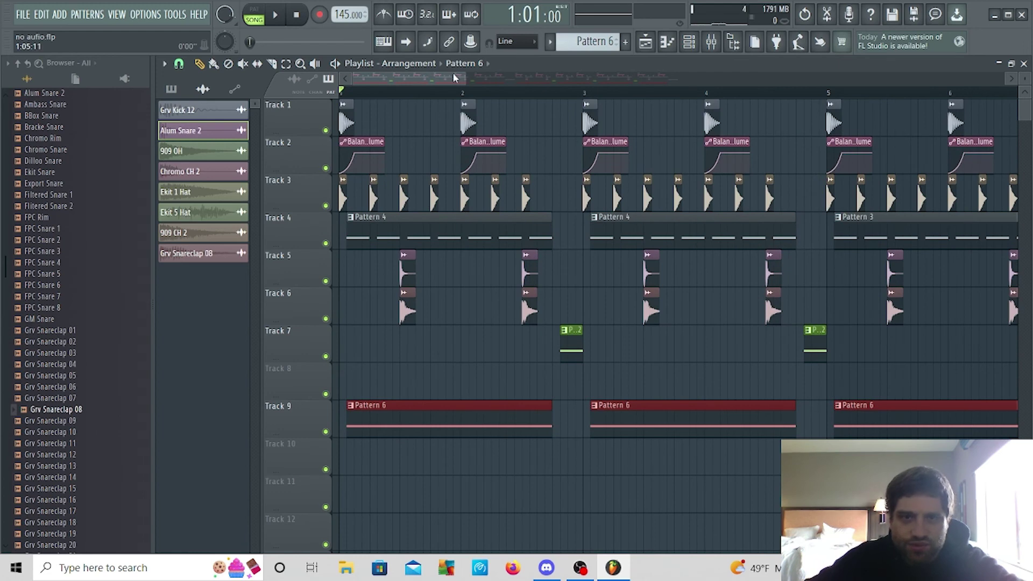
{"action": "left_click_drag", "start_coordinate": [466, 81], "coordinate": [841, 76]}
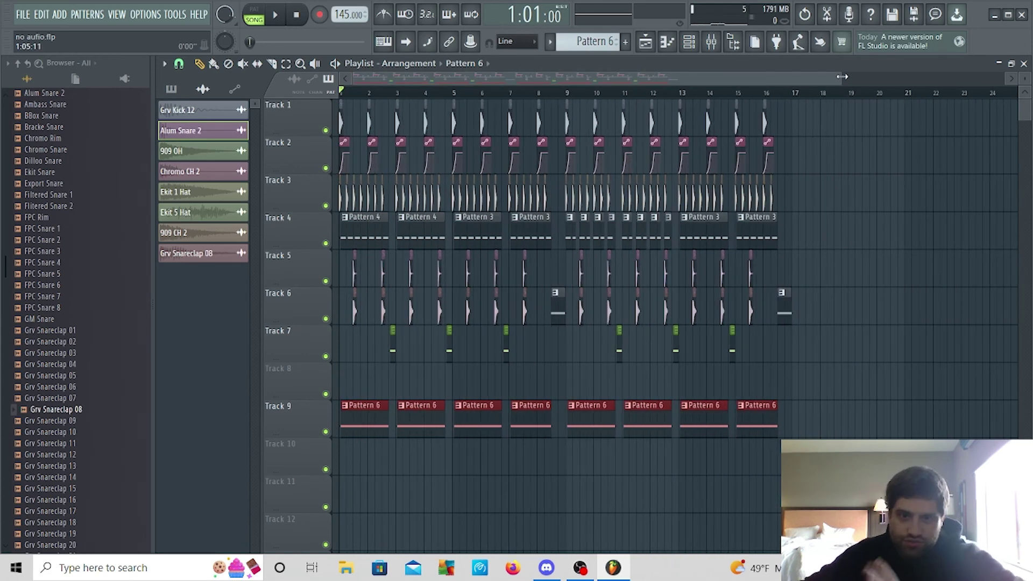
{"action": "left_click", "coordinate": [712, 46]}
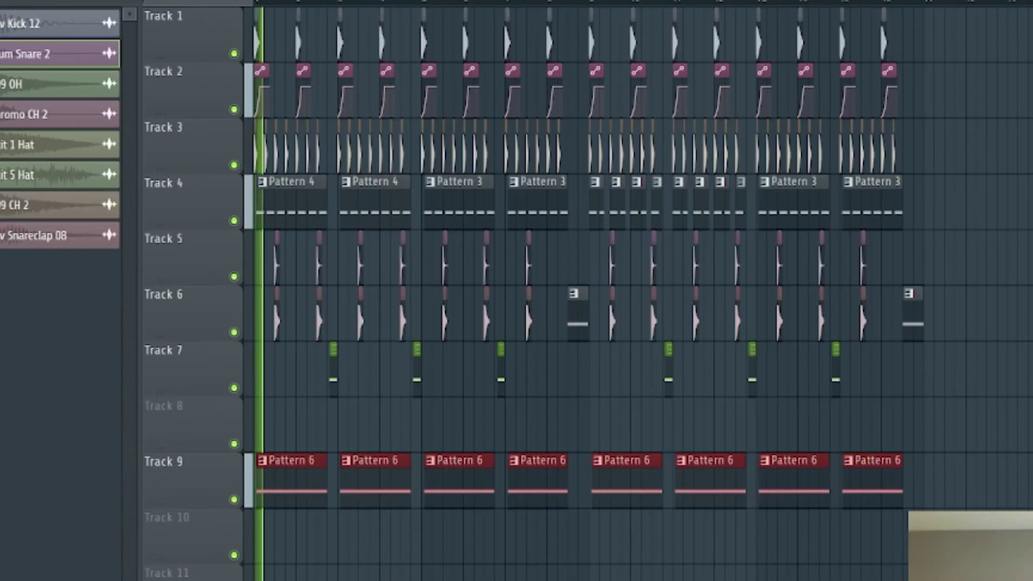
{"action": "key", "text": "space"}
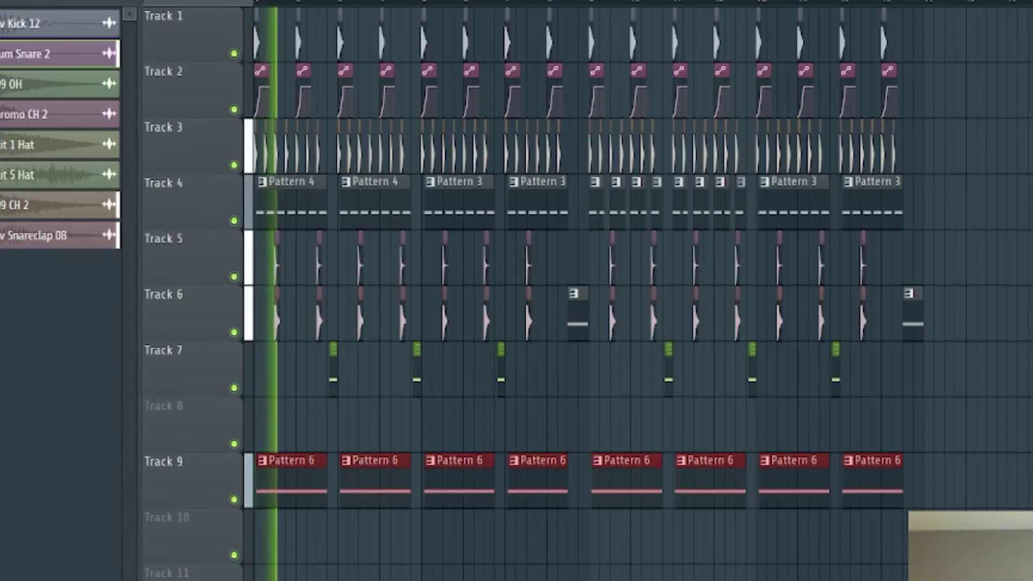